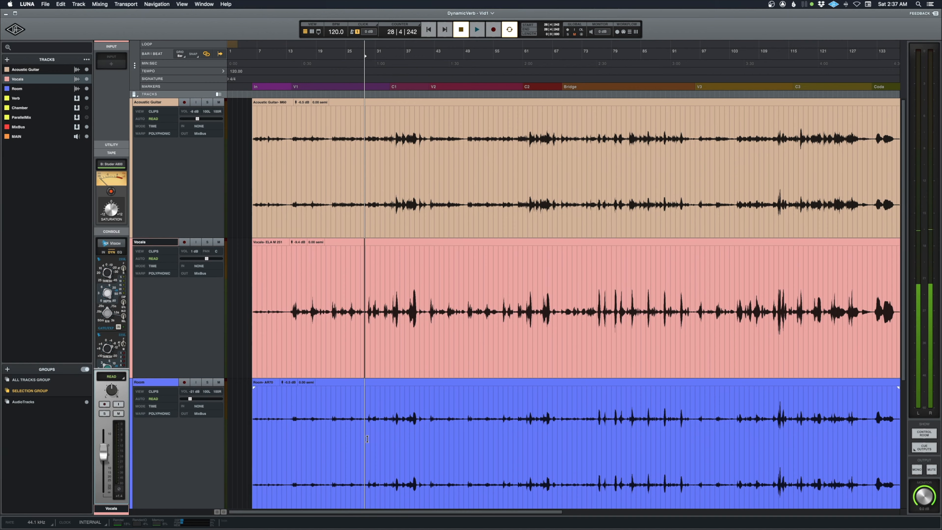
# Play the mix from bar 28 while examining the mixer's input, tape, console and insert sections, and return to the timeline.
pyautogui.press('super+equal')
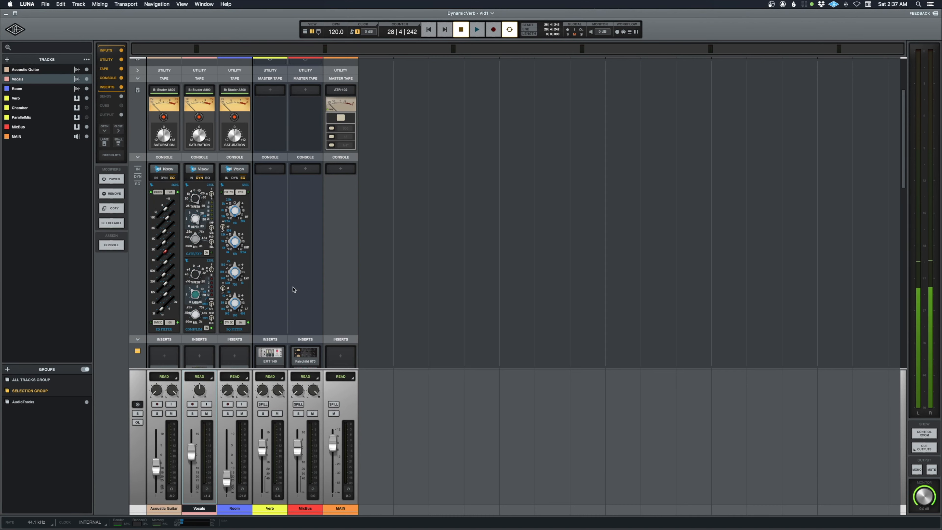
pyautogui.scroll(-3, 293, 290)
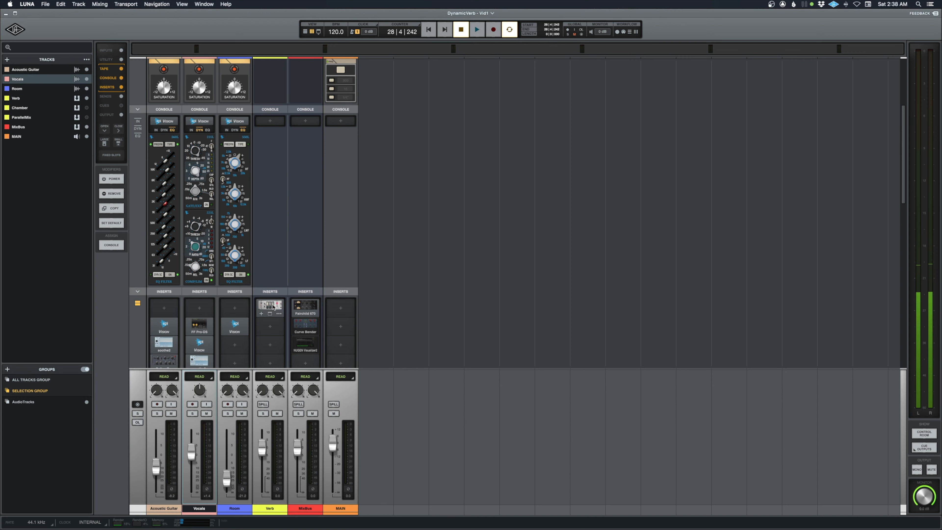
pyautogui.press('space')
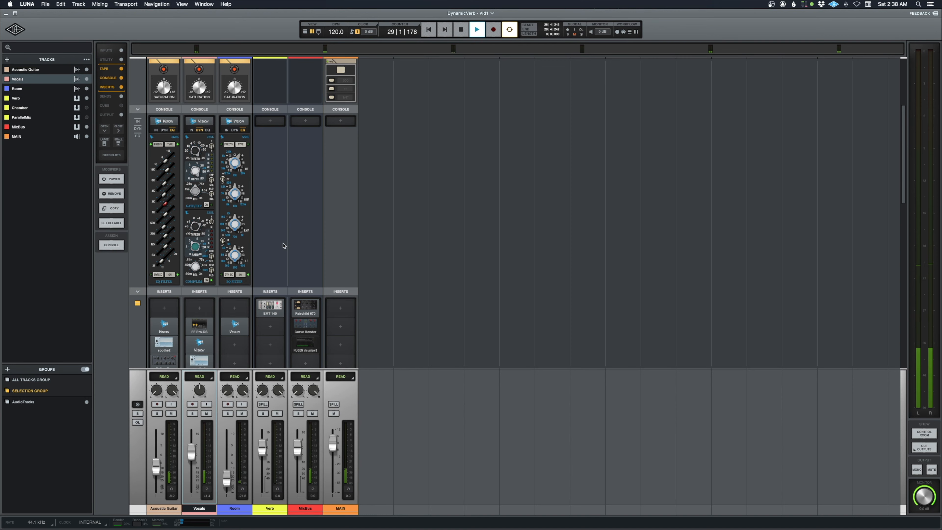
pyautogui.scroll(2, 283, 246)
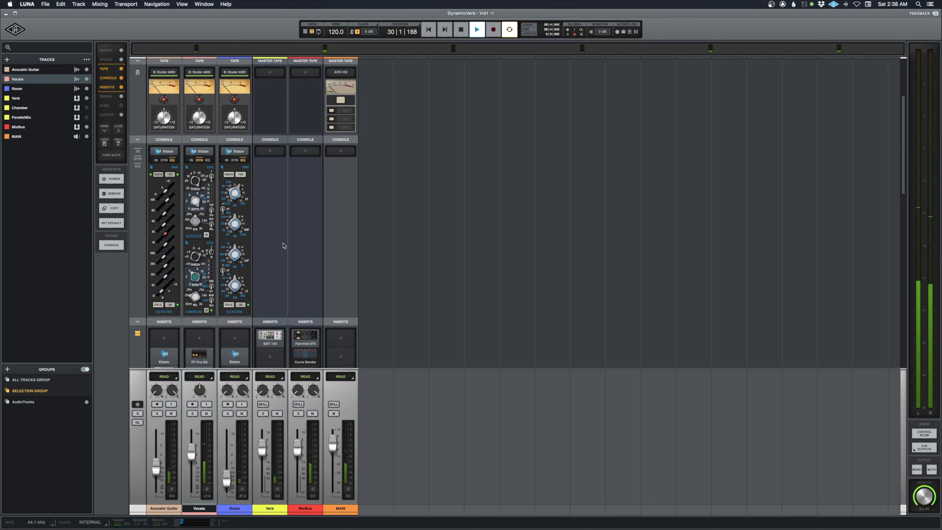
pyautogui.scroll(5, 283, 245)
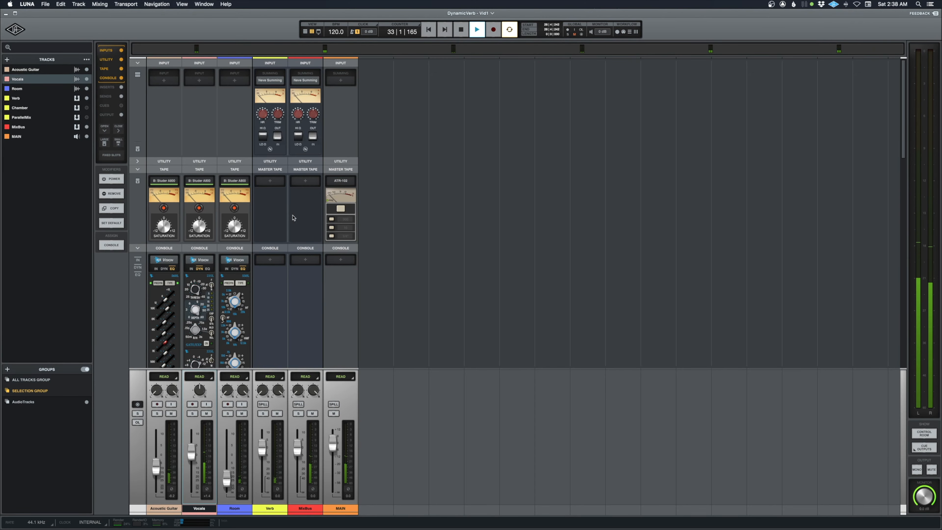
pyautogui.press('super+equal')
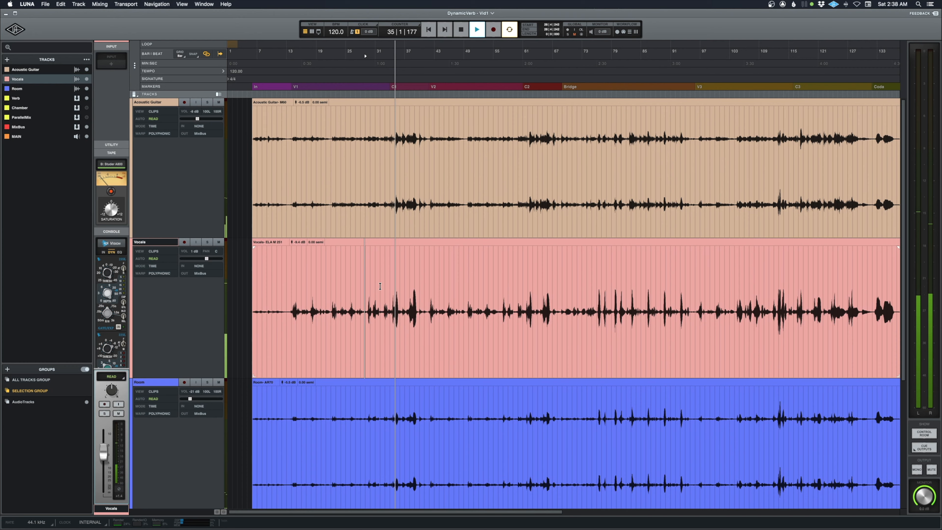
pyautogui.press('space')
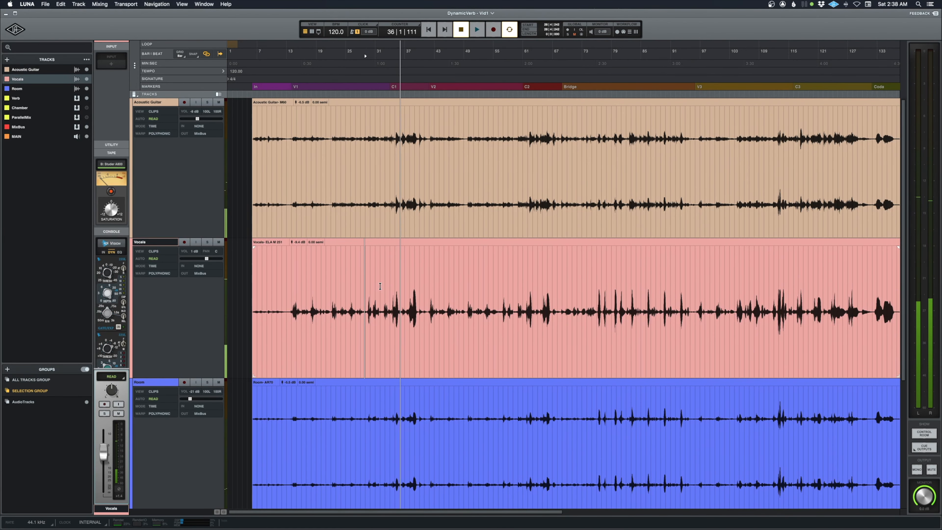
# Turn on the ATR-102 master tape on the MAIN output in the mixer and audition the mix.
pyautogui.press('super+equal')
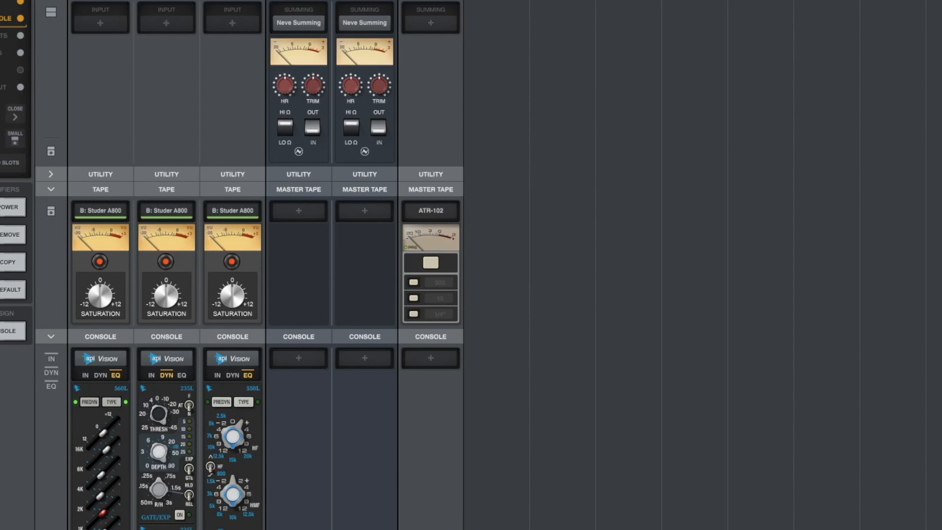
pyautogui.click(430, 263)
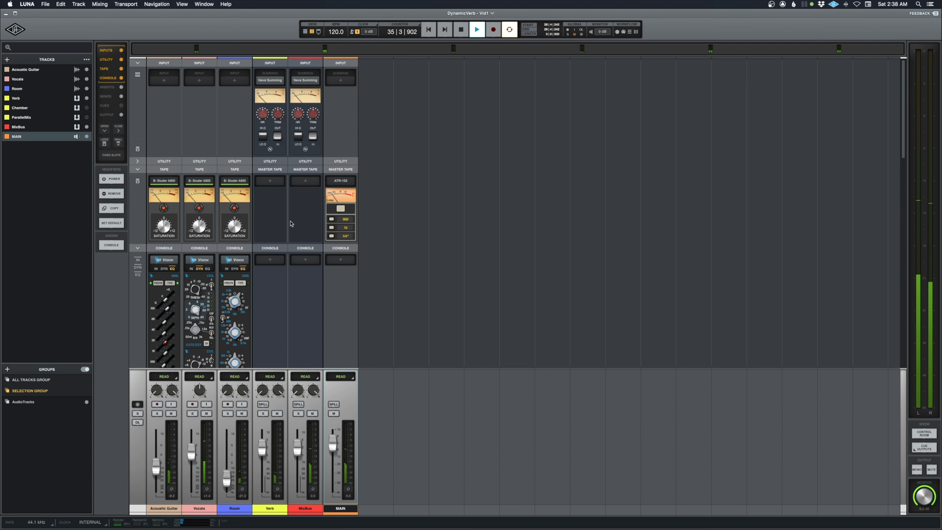
pyautogui.press('space')
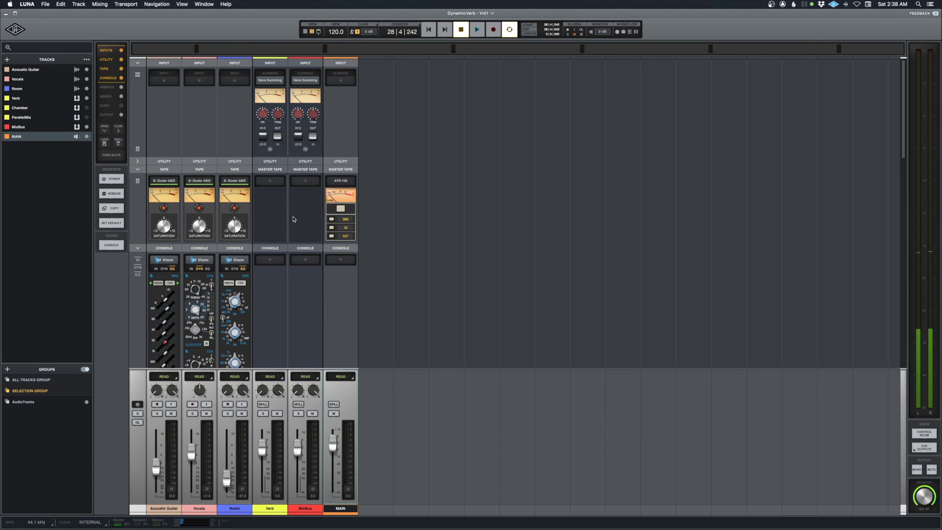
# Show the hidden Chamber bus in the mixer and switch its Neve Summing in.
pyautogui.click(270, 508)
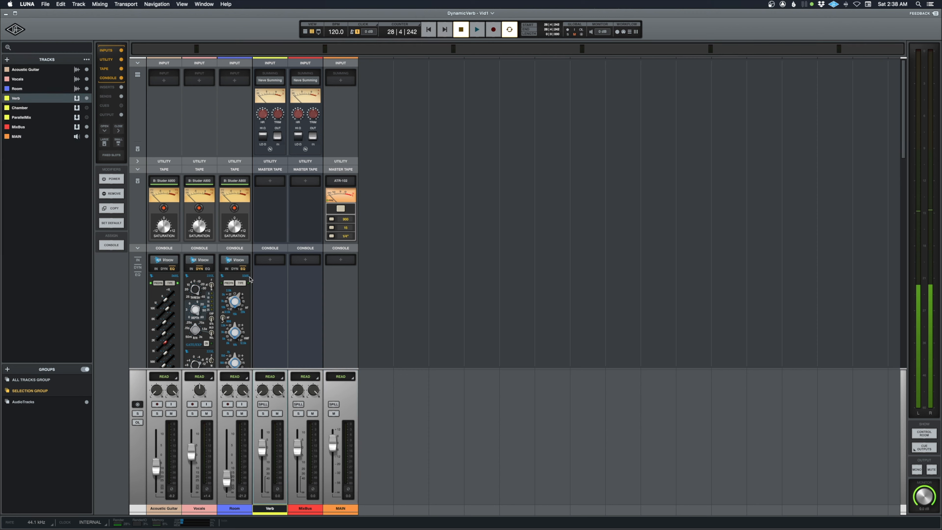
pyautogui.click(87, 107)
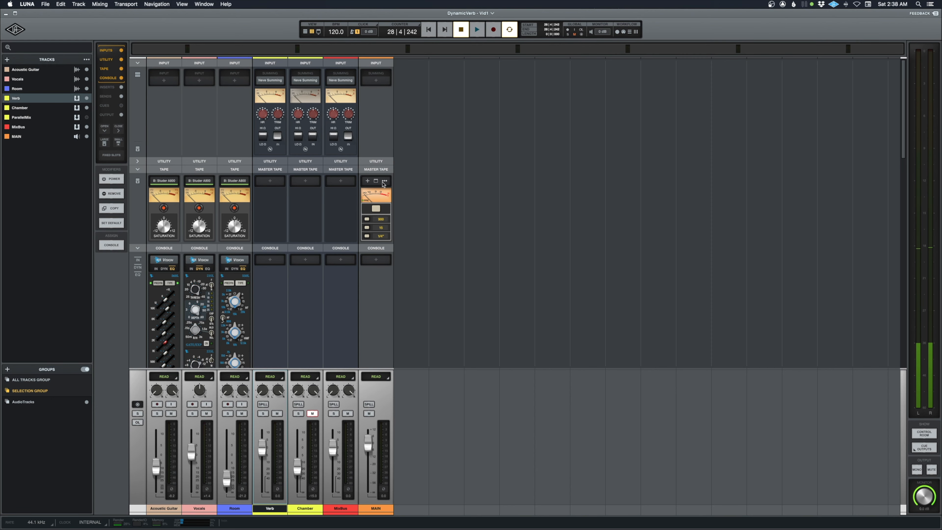
pyautogui.click(314, 137)
# Open the Capitol Chambers reverb in the Chamber bus inserts, inspect its settings and close it.
pyautogui.scroll(-10, 292, 251)
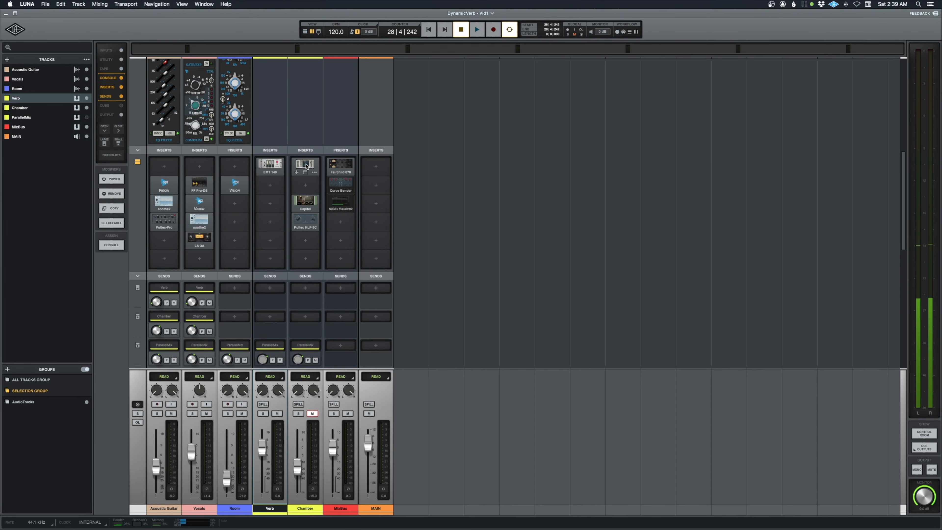
pyautogui.click(304, 201)
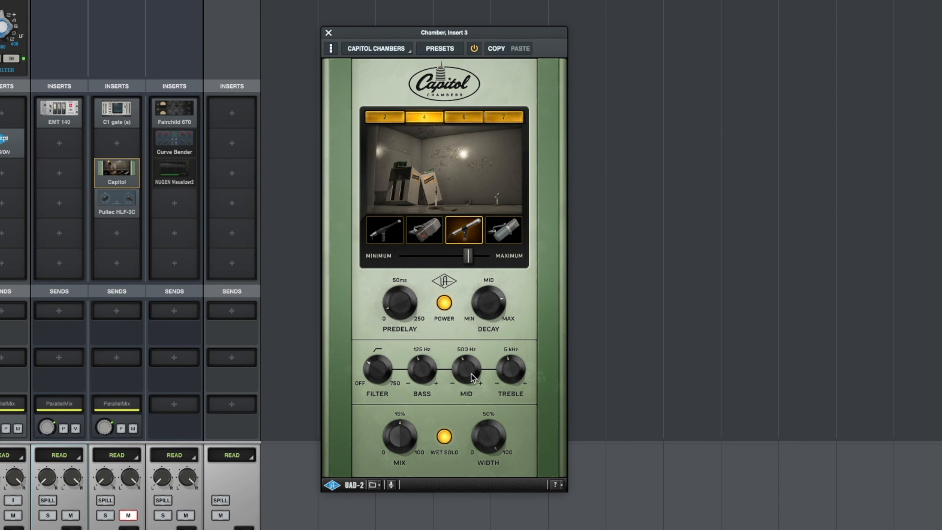
pyautogui.click(329, 32)
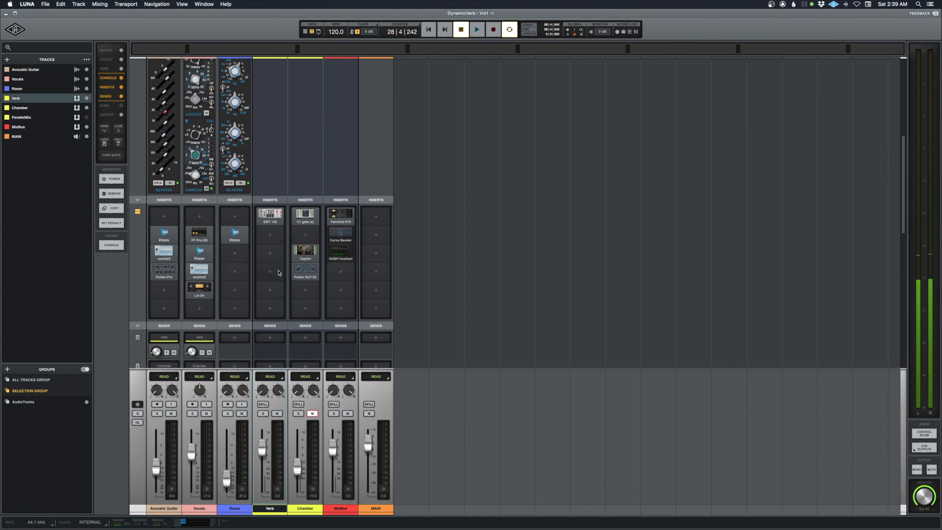
# Unmute the Chamber bus, audition the mix with its C1 gate open but bypassed, and switch the gate on.
pyautogui.scroll(-2, 279, 272)
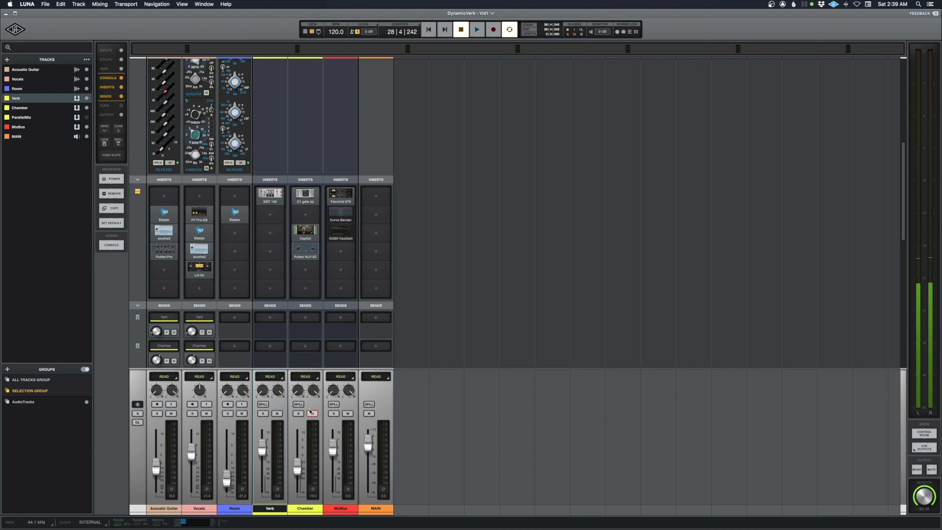
pyautogui.moveTo(307, 193)
pyautogui.click(305, 192)
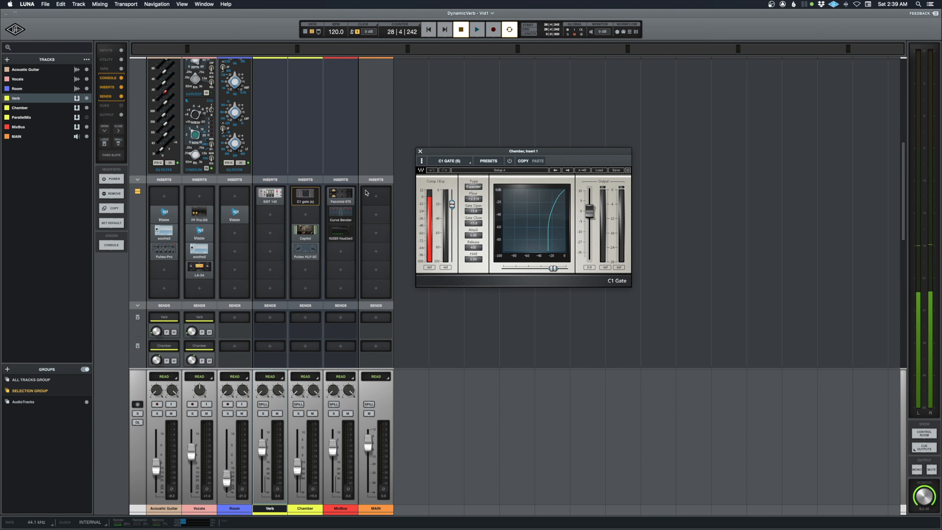
pyautogui.press('space')
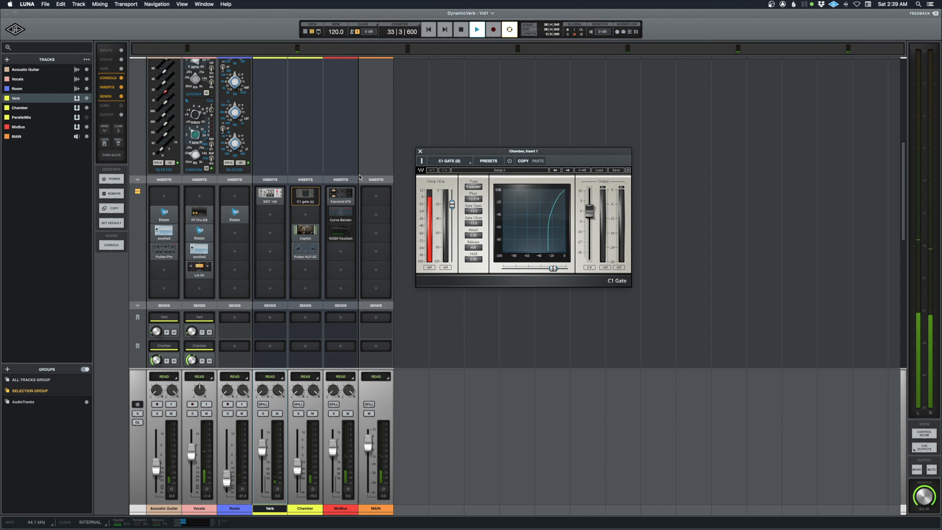
pyautogui.press('space')
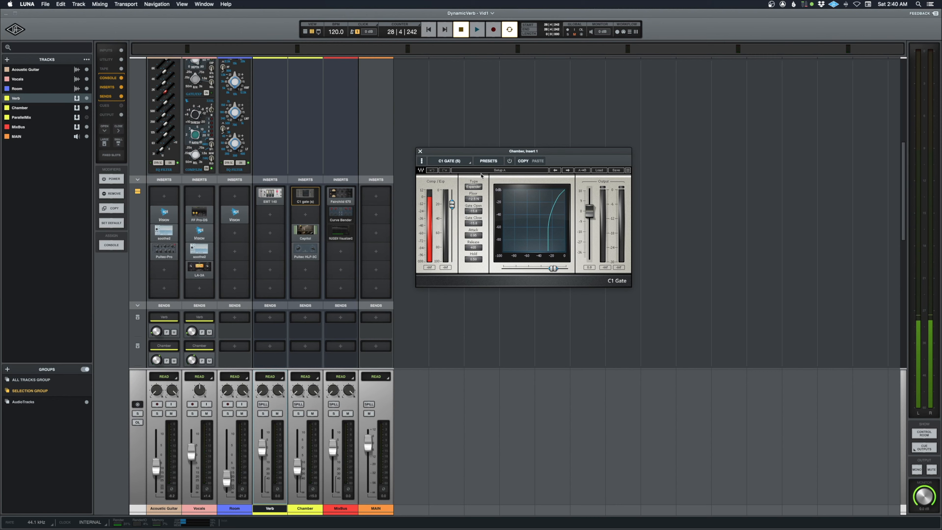
pyautogui.click(510, 161)
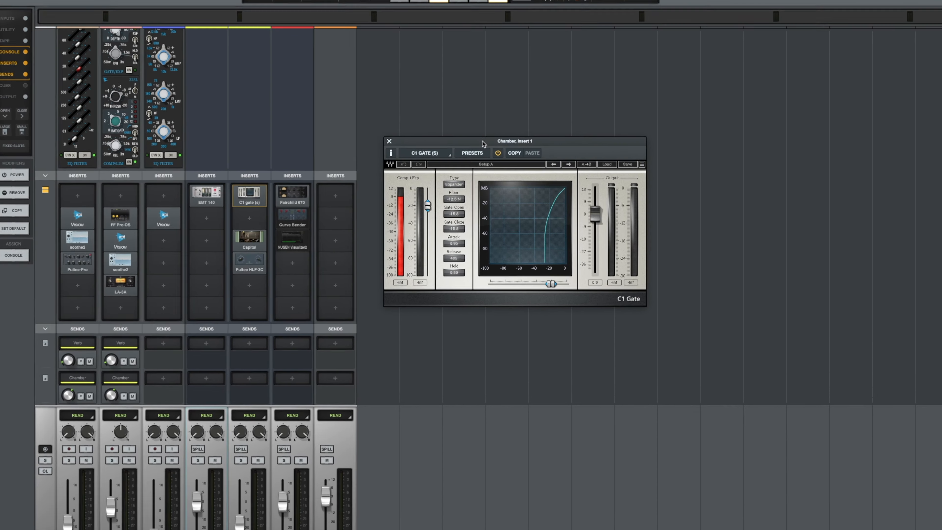
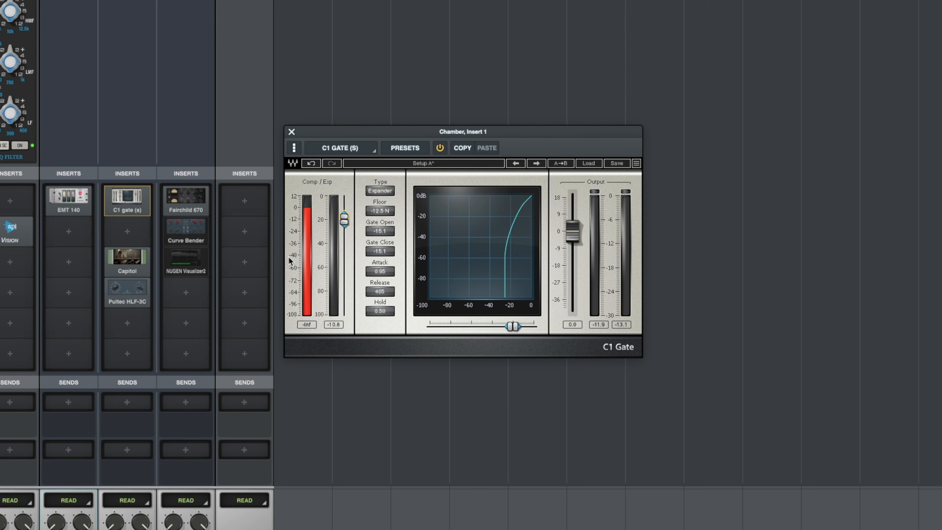
# Open the Pultec HLF-3C filter on the Chamber bus and place its window below the C1 Gate.
pyautogui.moveTo(138, 303)
pyautogui.doubleClick(133, 287)
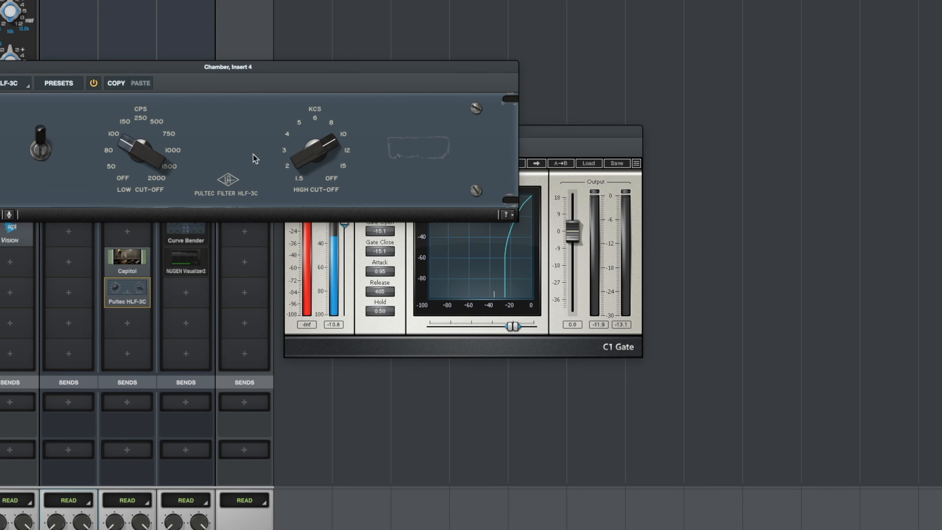
pyautogui.moveTo(292, 71); pyautogui.dragTo(464, 370)
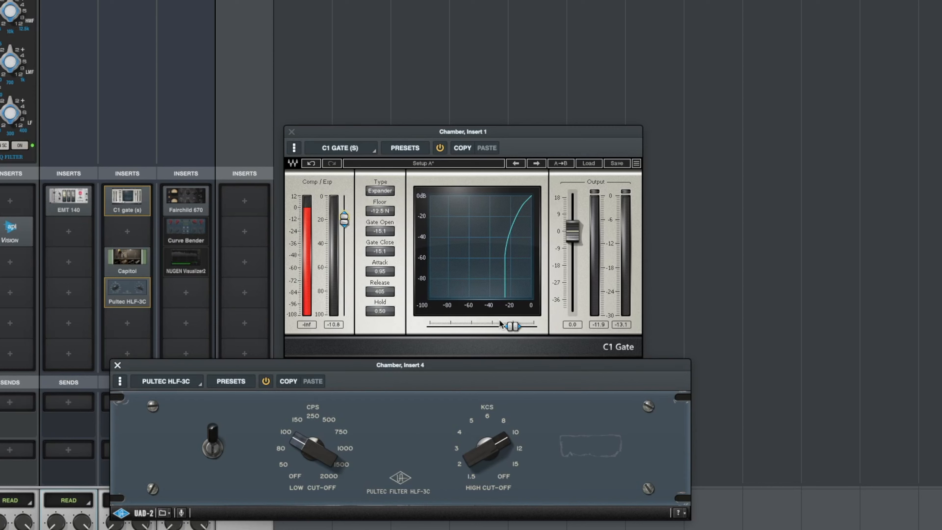
# Compare the Gate type with Expander in the C1 Gate, restore Expander, and close both plug-in windows.
pyautogui.click(379, 190)
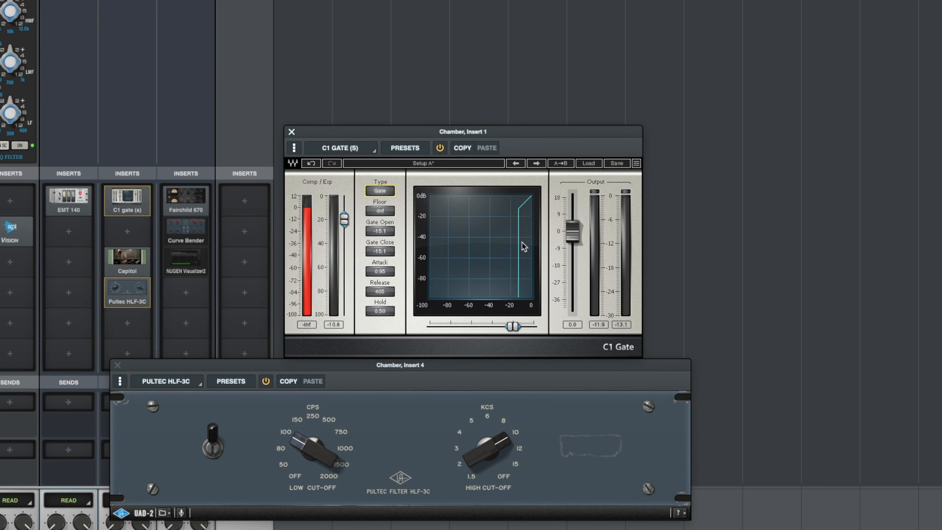
pyautogui.click(379, 191)
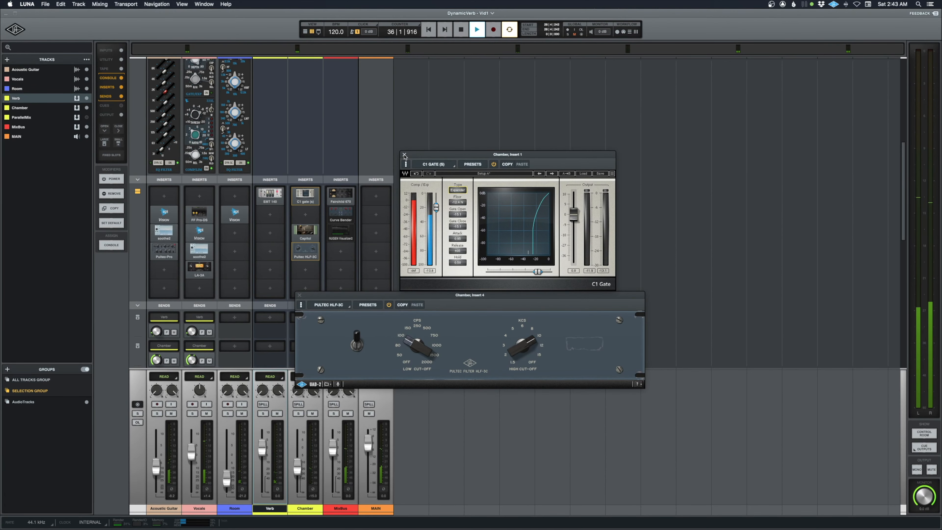
pyautogui.click(404, 155)
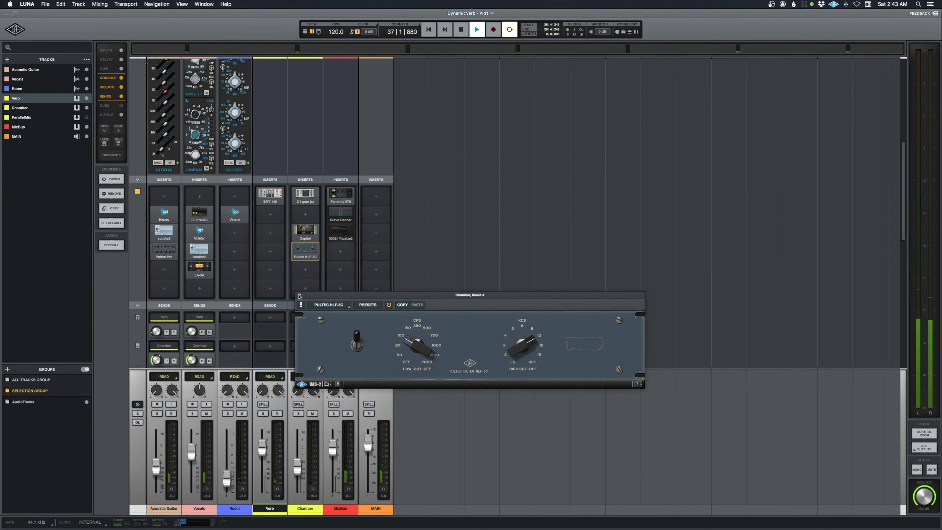
pyautogui.click(299, 295)
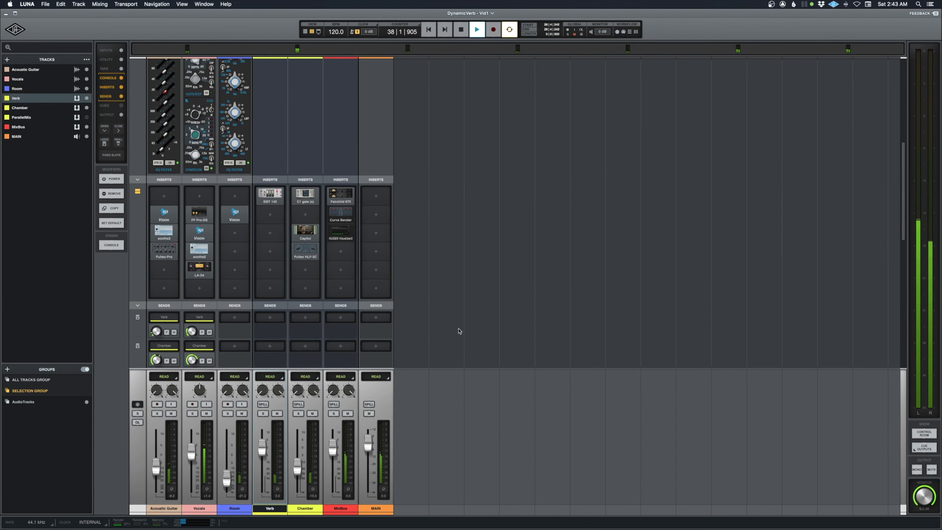
# Review the mixer from the summing section down to the inserts and sends during playback, and stop playback.
pyautogui.scroll(6, 448, 345)
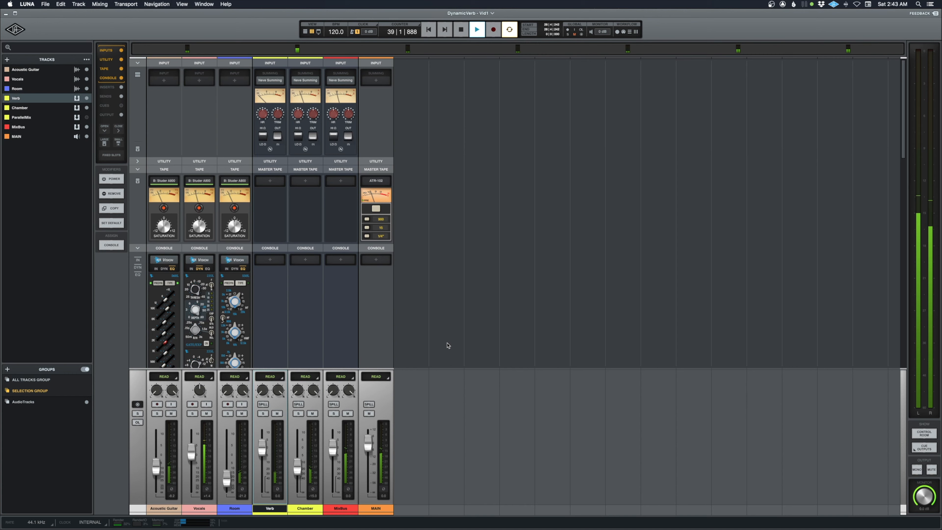
pyautogui.scroll(-5, 448, 345)
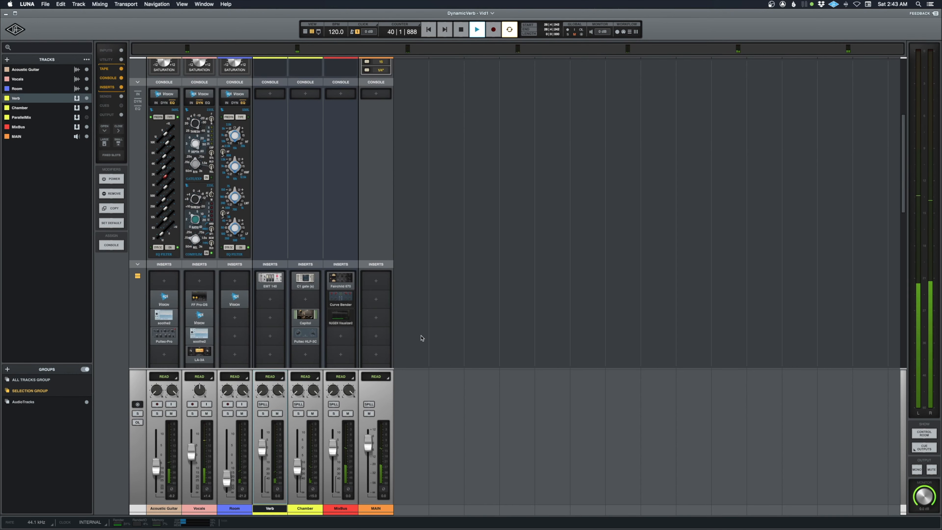
pyautogui.scroll(-4, 421, 337)
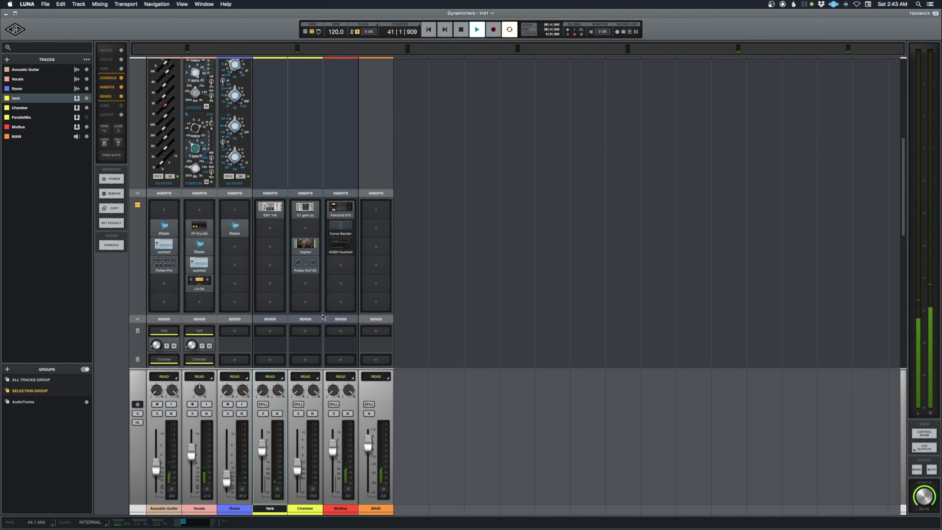
pyautogui.press('space')
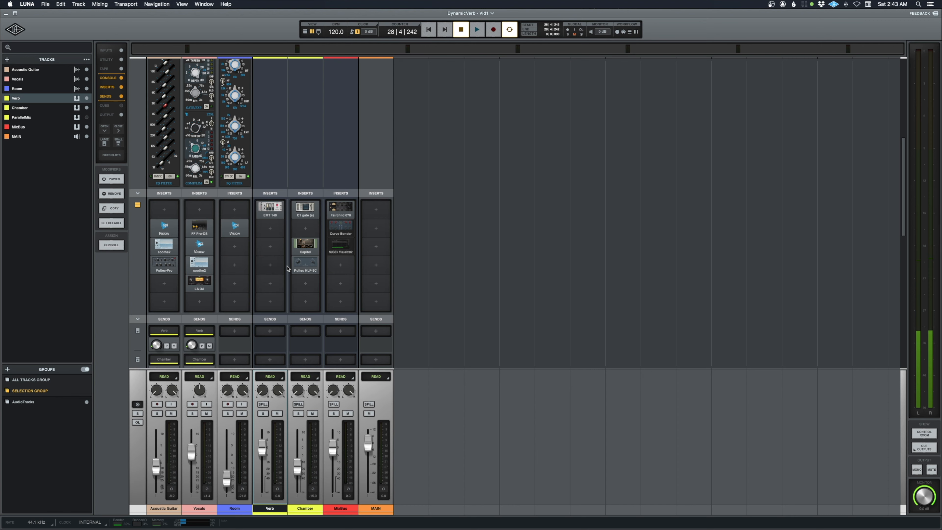
# Show the hidden ParallelMix bus in the mixer and inspect its summing and insert sections.
pyautogui.click(36, 120)
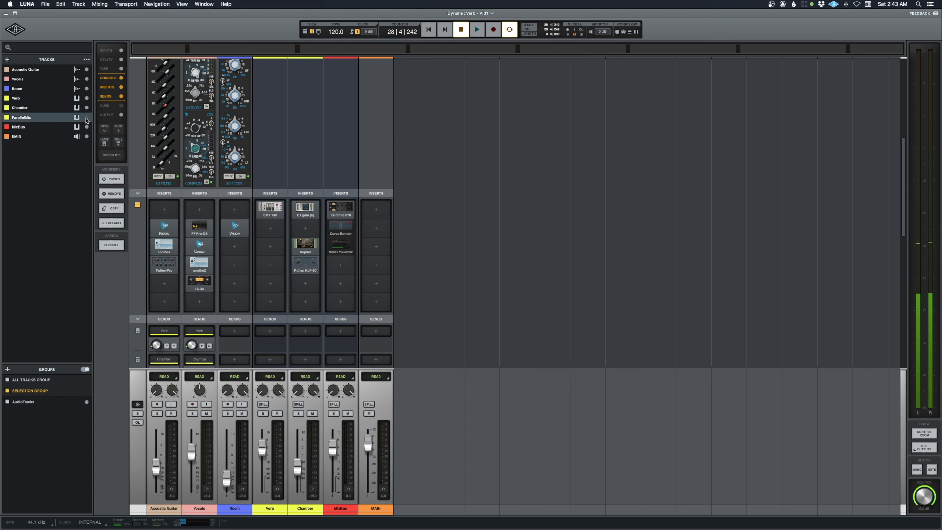
pyautogui.click(87, 117)
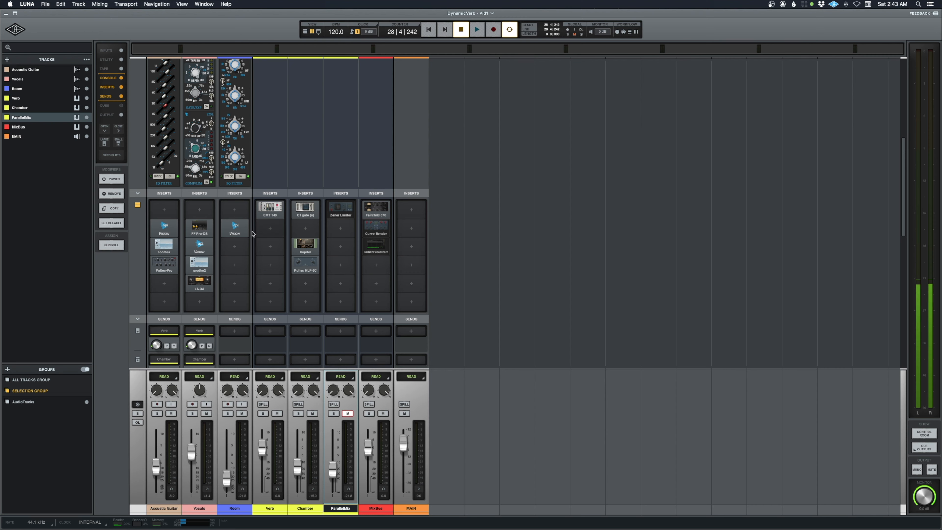
pyautogui.scroll(10, 252, 234)
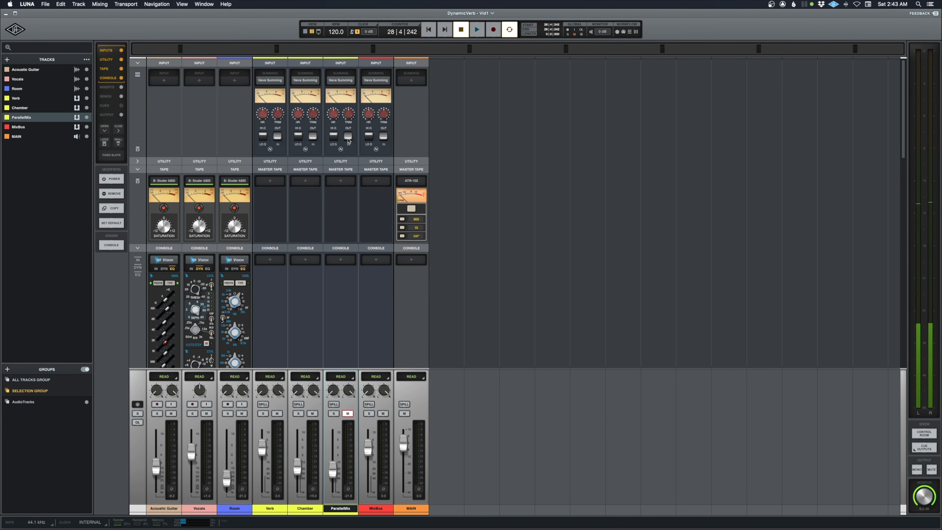
pyautogui.scroll(-10, 322, 320)
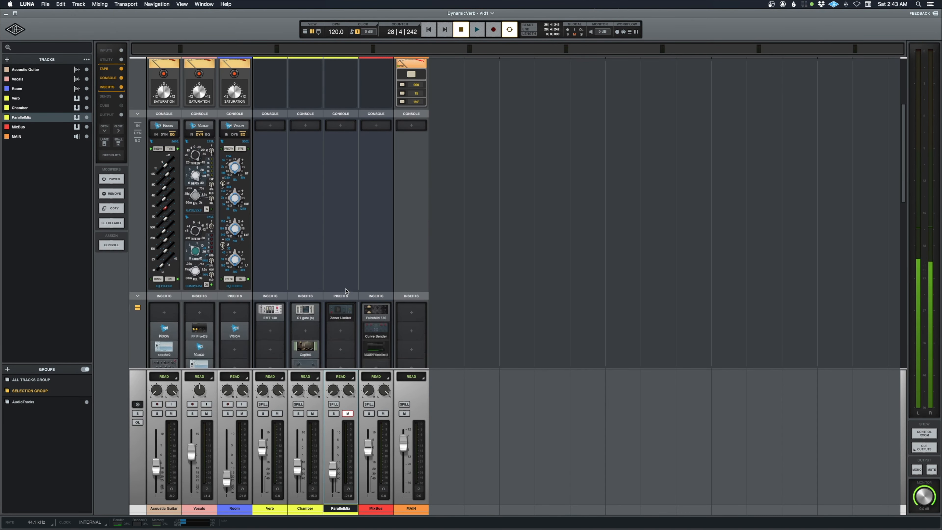
# Open the Zener Limiter on the ParallelMix bus and move its window clear of the insert section.
pyautogui.click(341, 219)
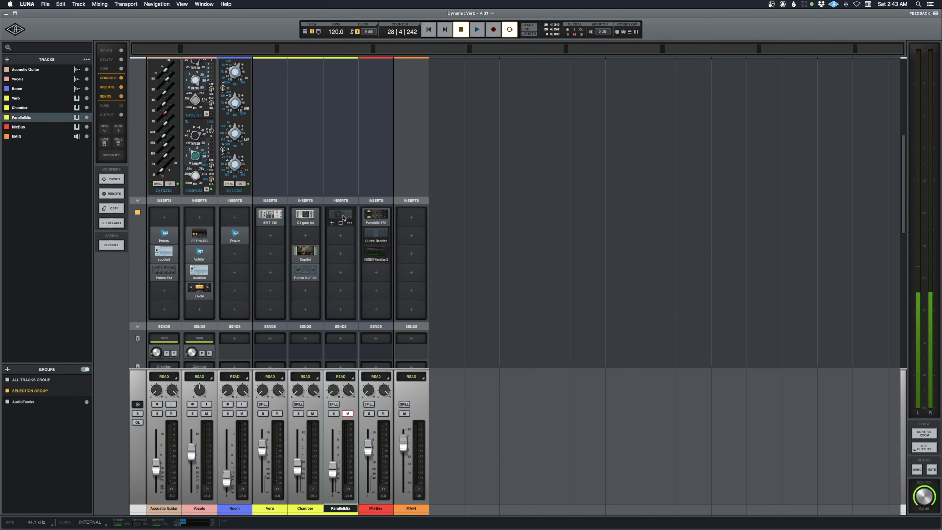
pyautogui.moveTo(388, 132); pyautogui.dragTo(462, 159)
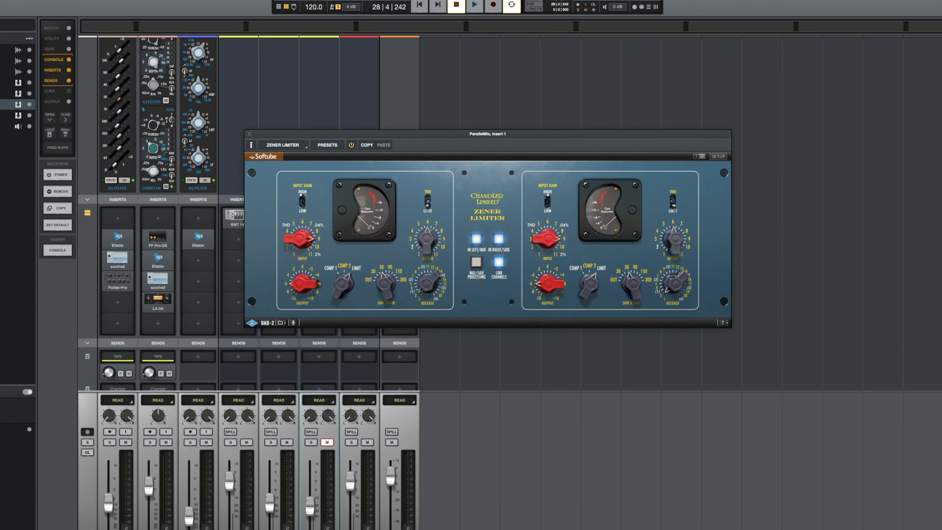
pyautogui.scroll(-3, 230, 332)
pyautogui.scroll(10, 95, 409)
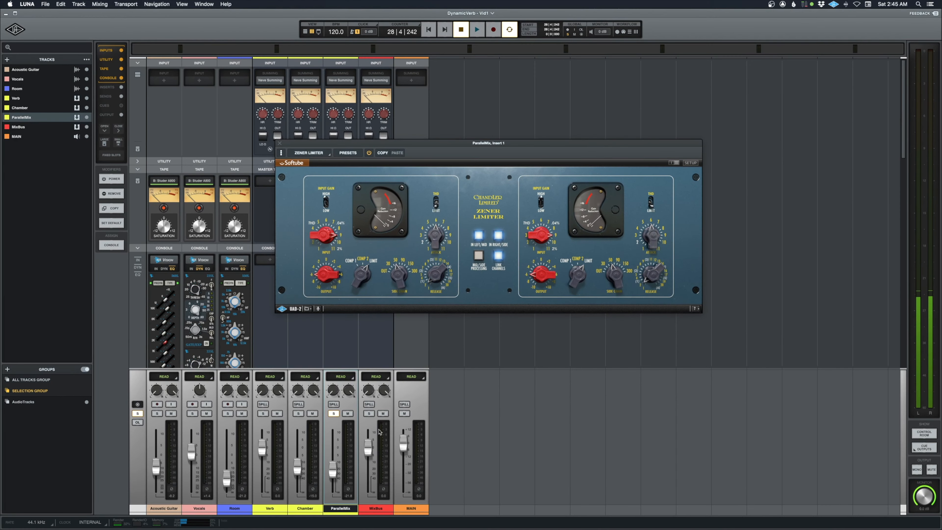
# Unsolo the ParallelMix bus, compare the playing mix with the bus muted and unmuted, and close the Zener Limiter window.
pyautogui.click(334, 413)
pyautogui.press('space')
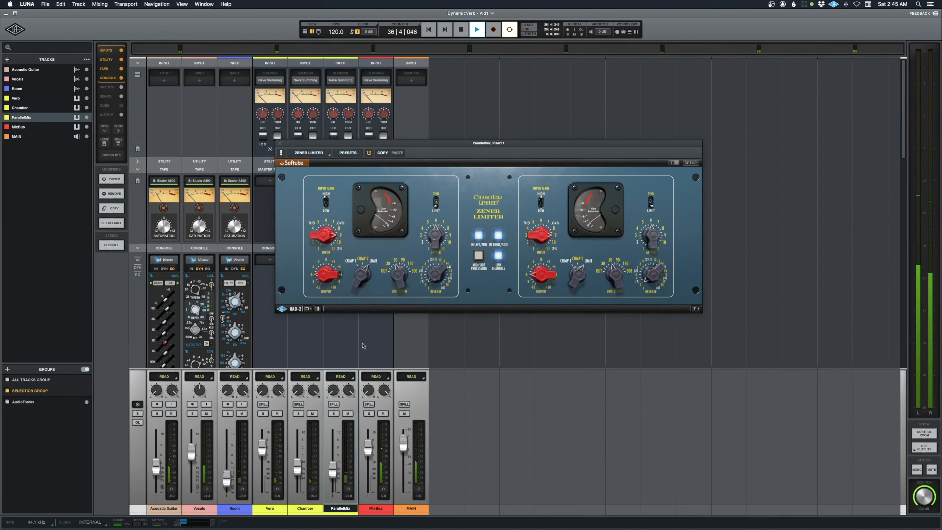
pyautogui.click(348, 413)
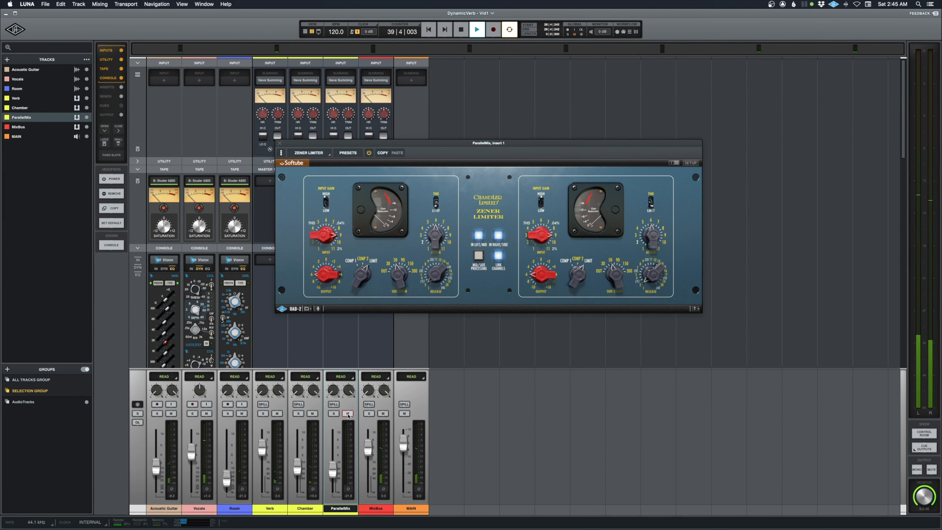
pyautogui.press('space')
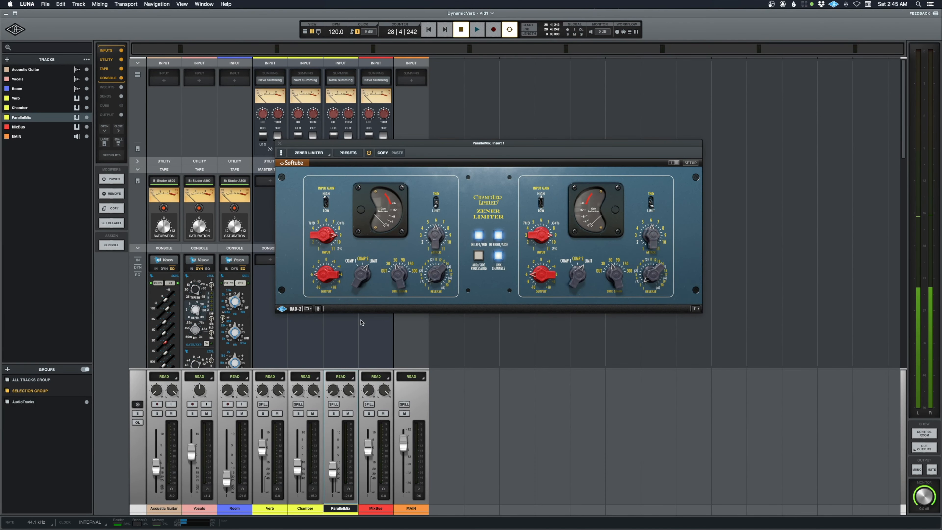
pyautogui.click(280, 144)
# Open the Fairchild 670 and Curve Bender on the MixBus and arrange their windows one above the other.
pyautogui.scroll(-10, 380, 227)
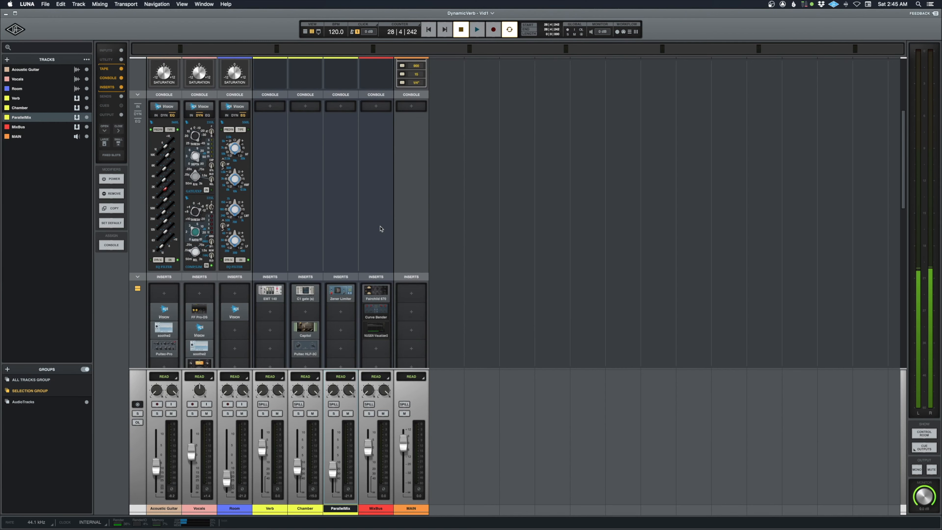
pyautogui.click(381, 239)
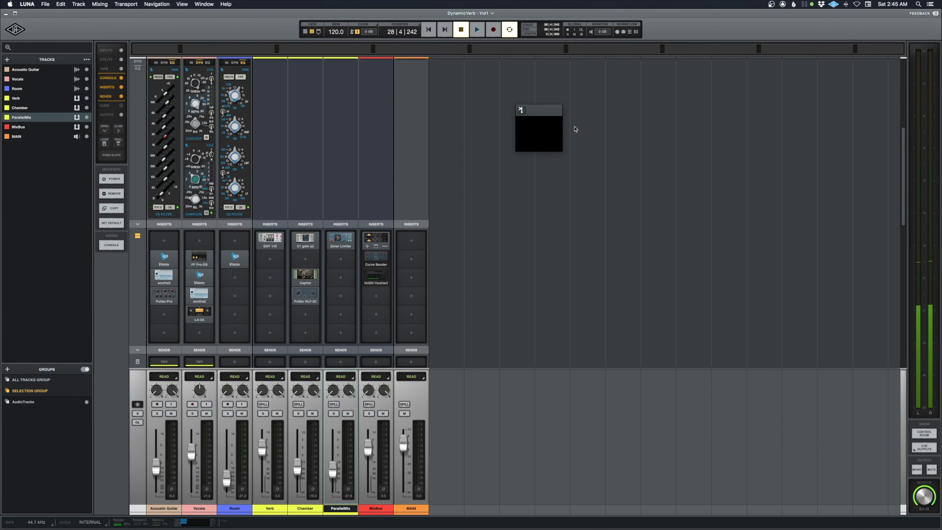
pyautogui.moveTo(596, 112); pyautogui.dragTo(513, 94)
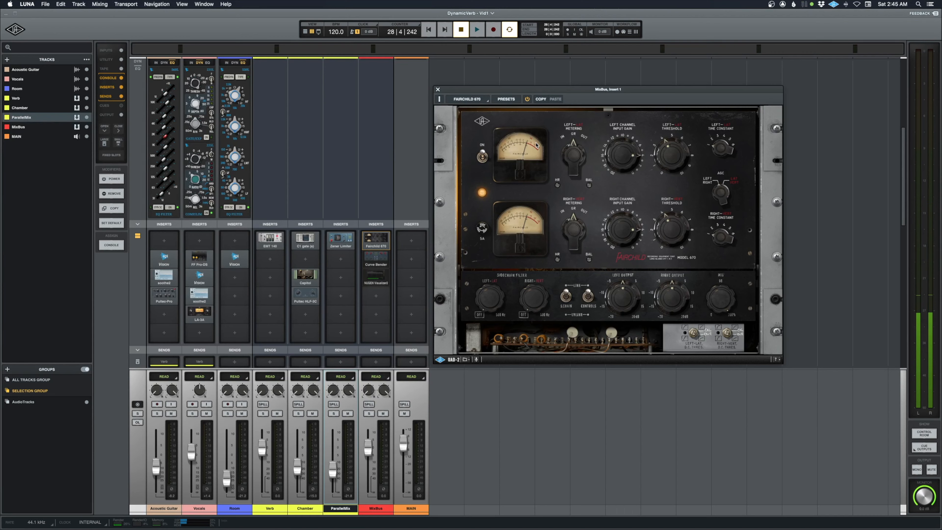
pyautogui.moveTo(377, 259)
pyautogui.click(376, 263)
pyautogui.moveTo(589, 96); pyautogui.dragTo(589, 335)
pyautogui.moveTo(565, 92); pyautogui.dragTo(522, 47)
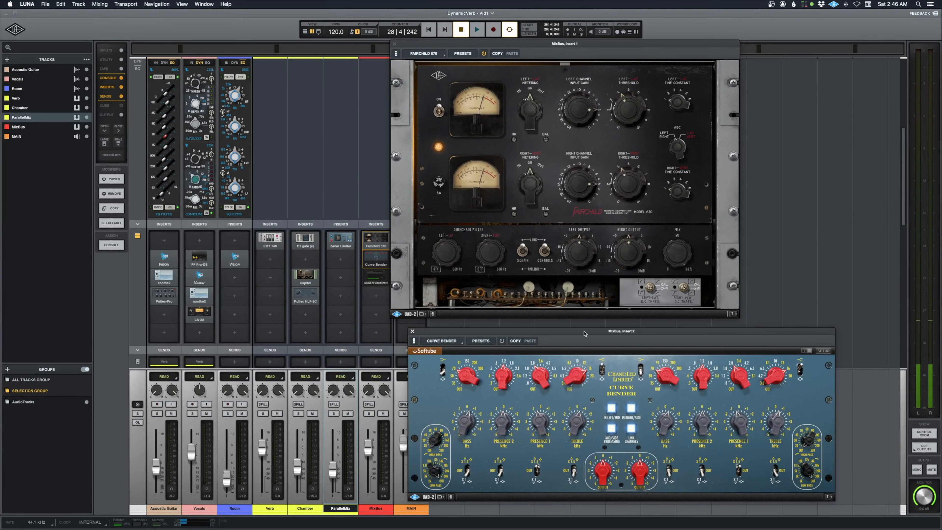
pyautogui.moveTo(584, 333); pyautogui.dragTo(574, 284)
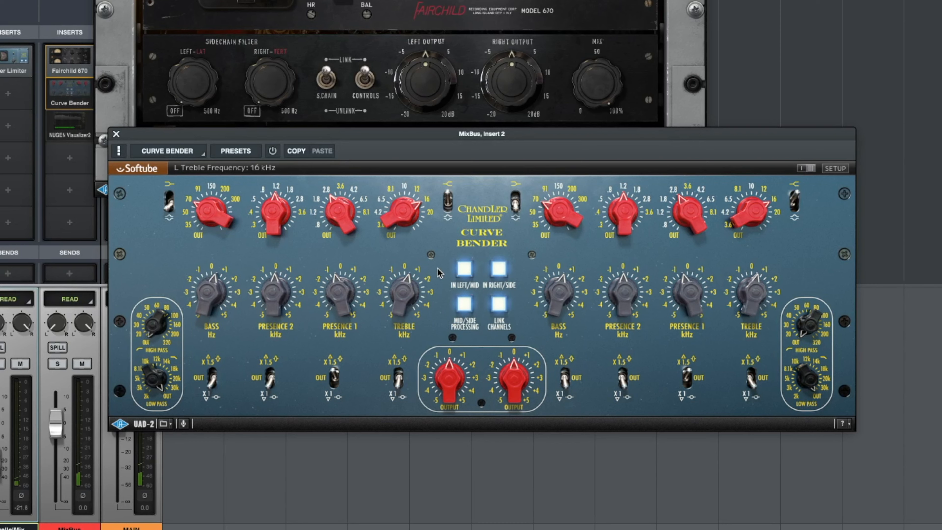
# Switch on the MixBus Curve Bender, close both plug-in windows, and stop playback after reviewing the mixer.
pyautogui.click(274, 152)
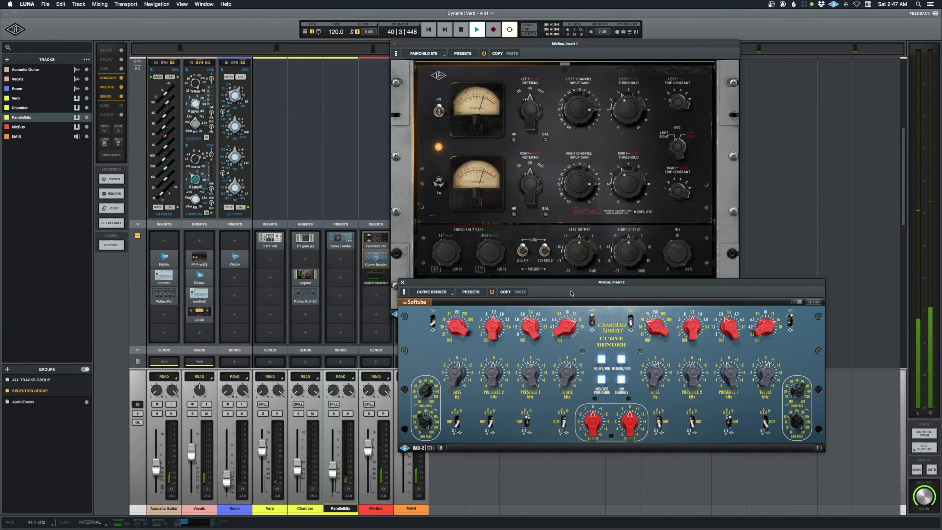
pyautogui.click(403, 283)
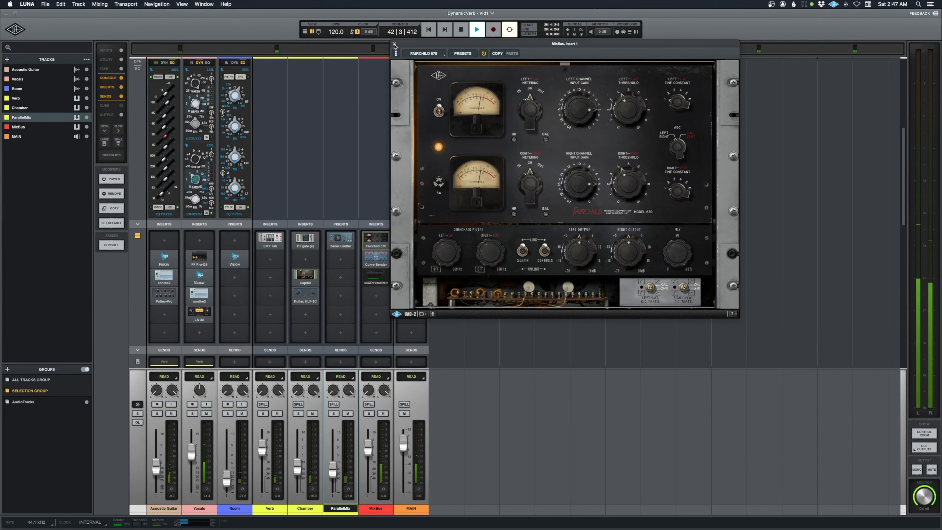
pyautogui.click(394, 44)
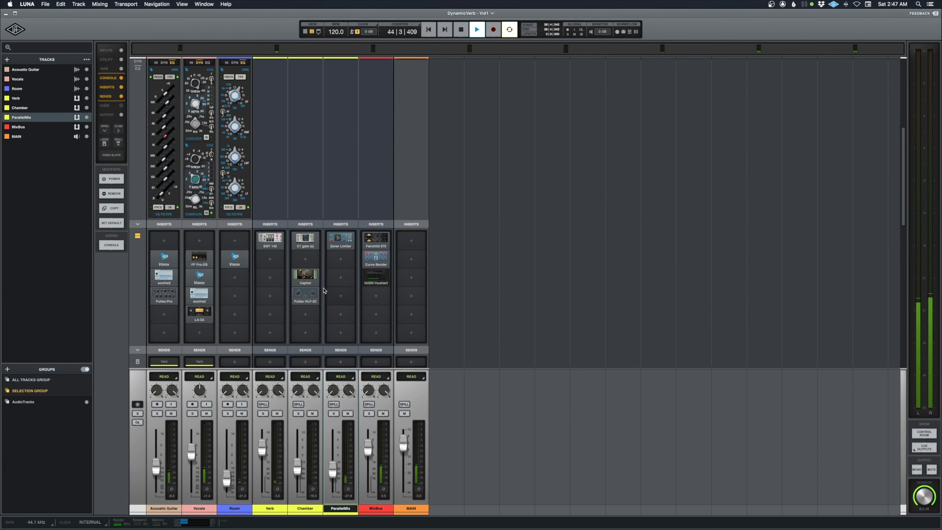
pyautogui.scroll(10, 324, 290)
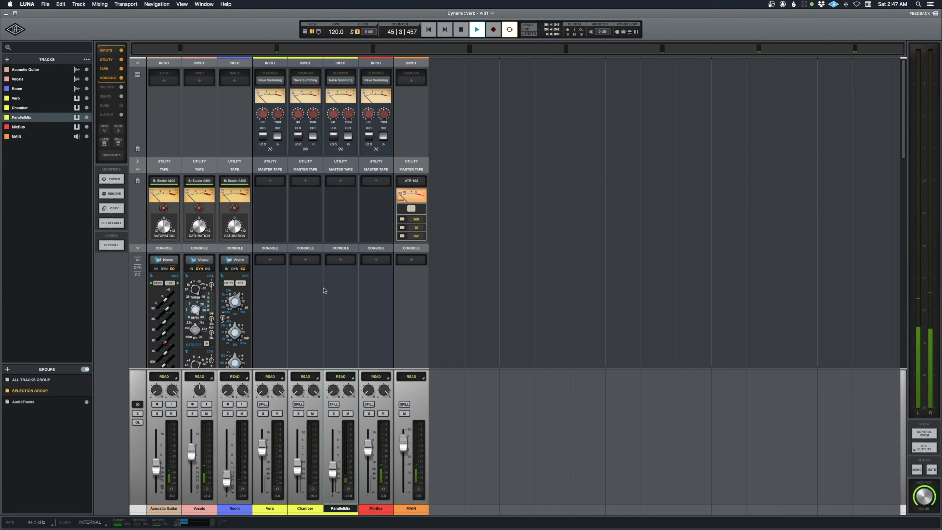
pyautogui.scroll(-10, 317, 291)
pyautogui.press('space')
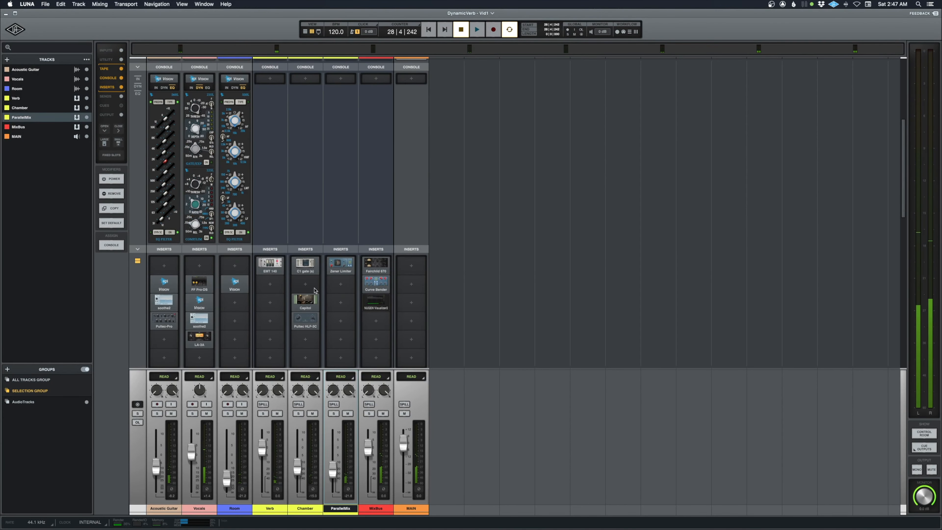
# Add the mono DeEsser plug-in to the sixth insert slot of the Vocals track.
pyautogui.scroll(-4, 311, 289)
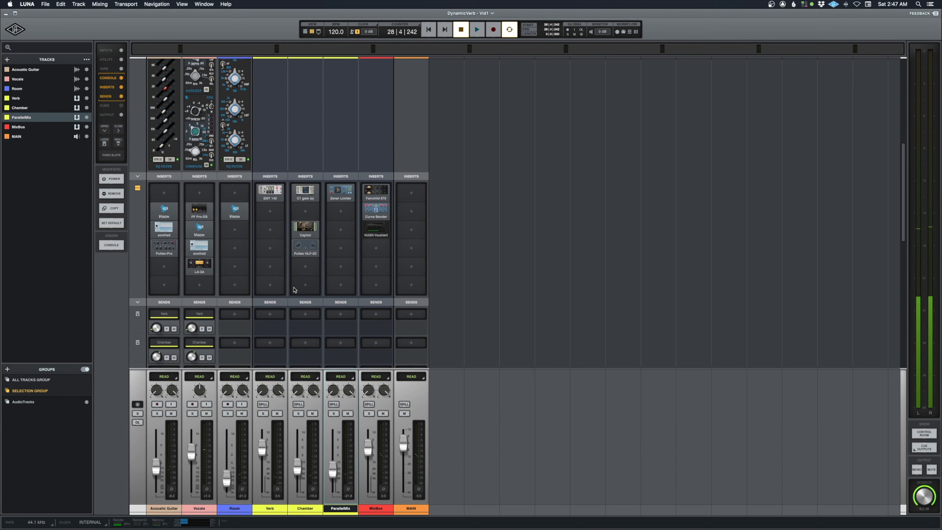
pyautogui.click(205, 285)
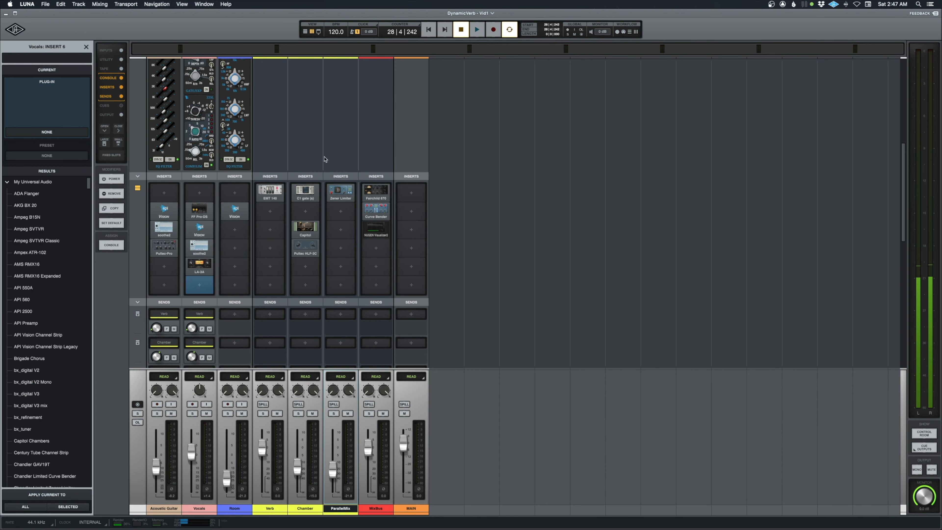
pyautogui.moveTo(194, 209)
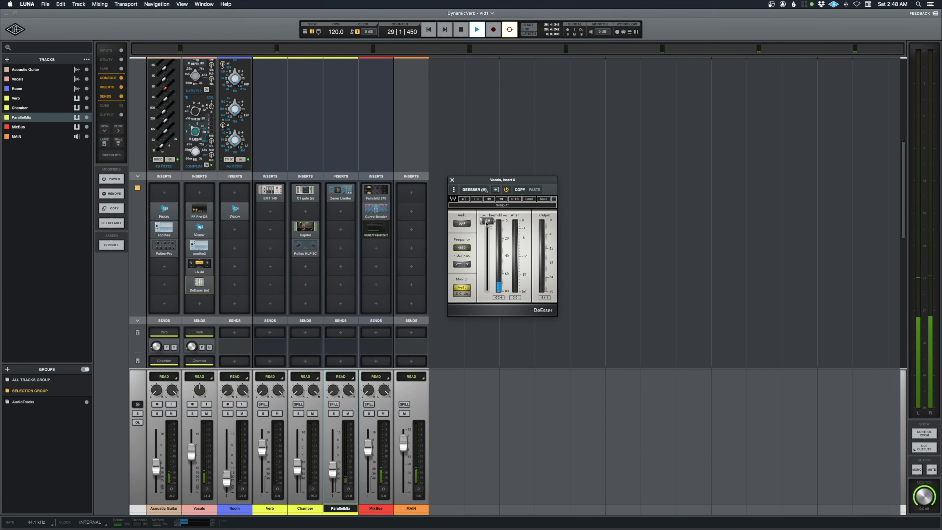
# Lower the threshold of the Vocals DeEsser during playback, stop playback, and close the plug-in window.
pyautogui.moveTo(486, 222); pyautogui.dragTo(488, 241)
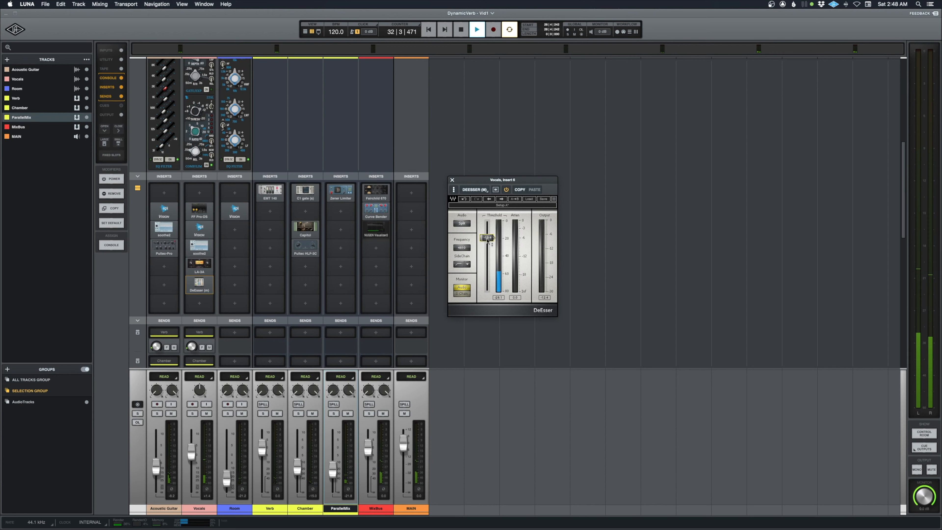
pyautogui.moveTo(489, 240); pyautogui.dragTo(493, 247)
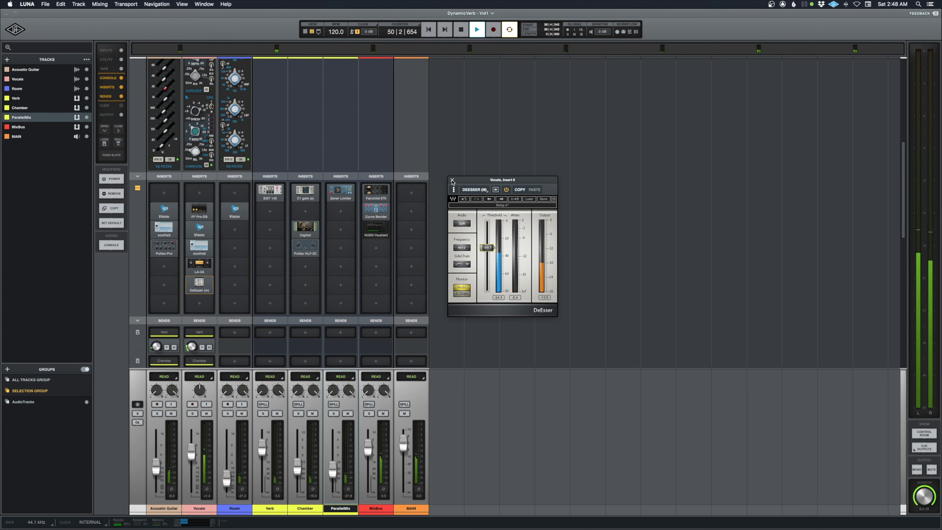
pyautogui.press('space')
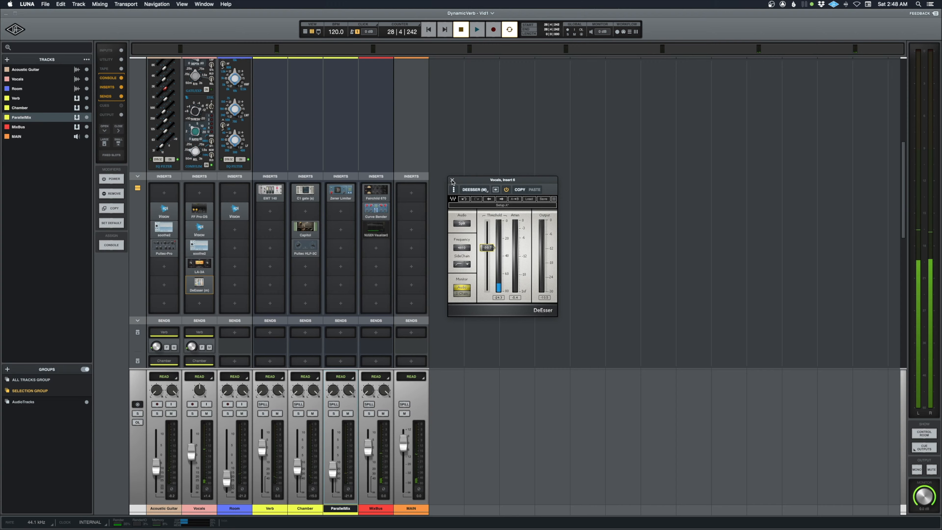
pyautogui.click(452, 180)
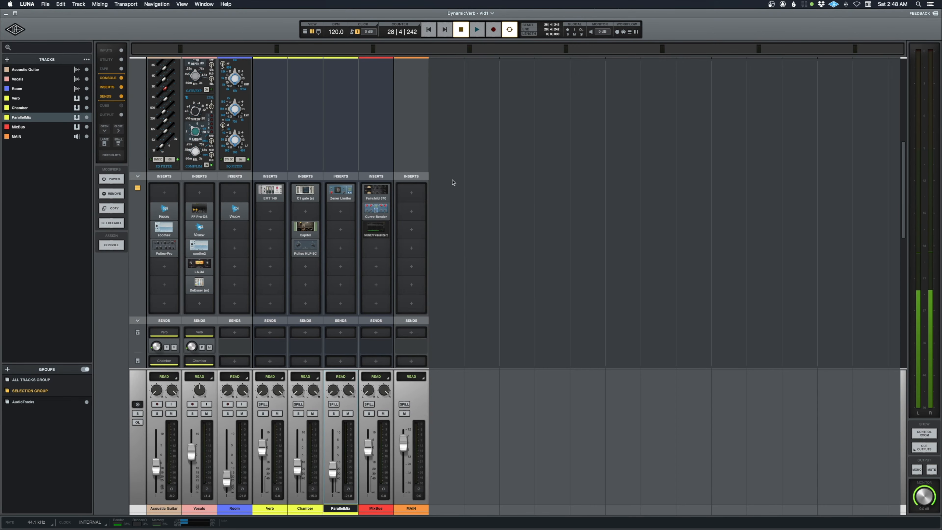
# Switch to the timeline, place the playhead just before the Acoustic Guitar clip starts, and play the song from there.
pyautogui.press('super+equal')
pyautogui.scroll(1, 347, 211)
pyautogui.scroll(5, 347, 211)
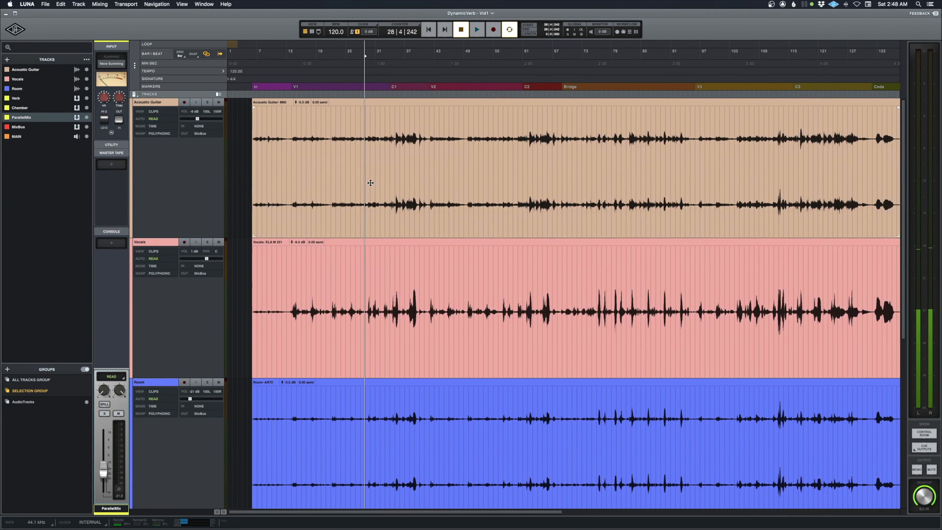
pyautogui.click(250, 133)
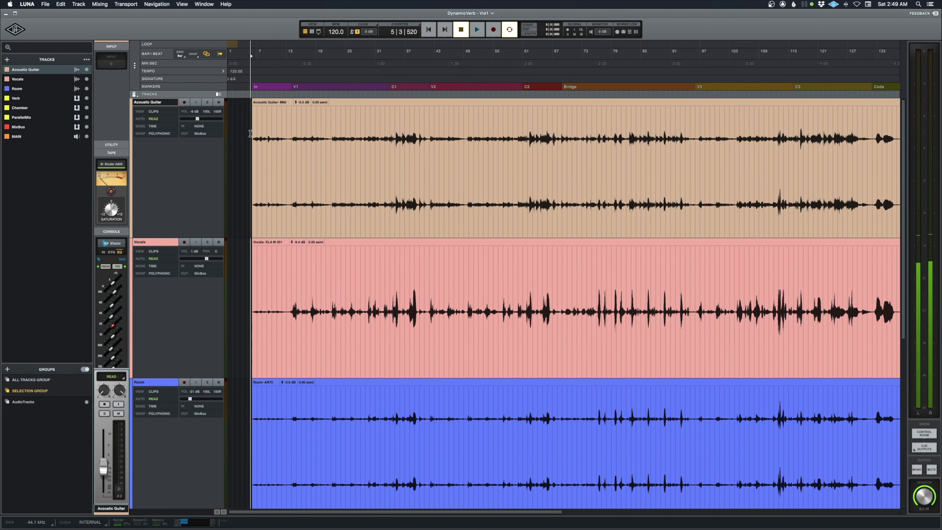
pyautogui.hscroll(3, 277, 164)
pyautogui.hscroll(-3, 276, 164)
pyautogui.press('space')
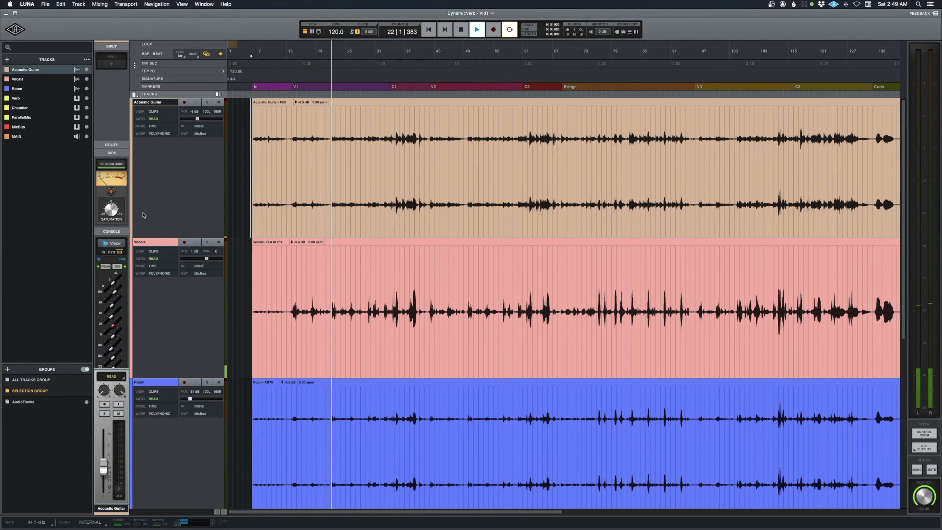
# Select the Vocals track, lower its DeEsser threshold slightly more during playback, and close the plug-in window.
pyautogui.click(155, 250)
pyautogui.click(157, 243)
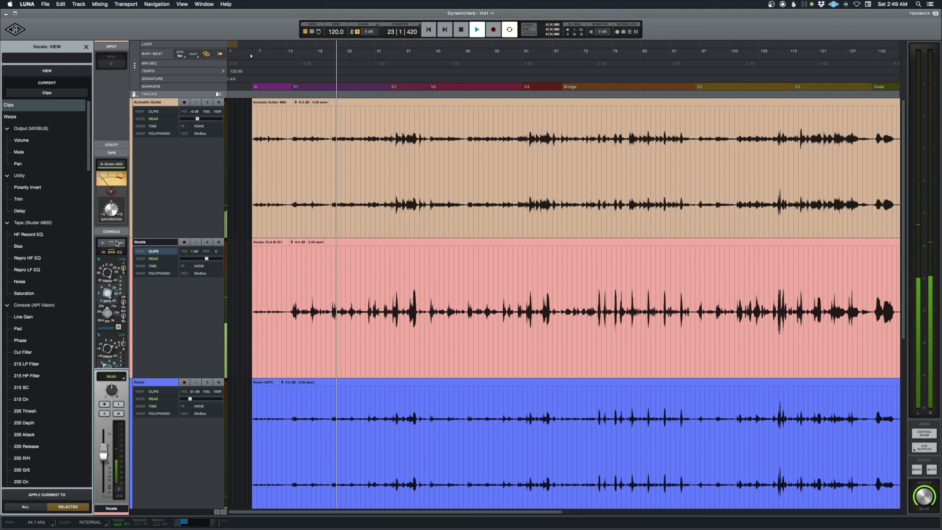
pyautogui.scroll(-4, 110, 217)
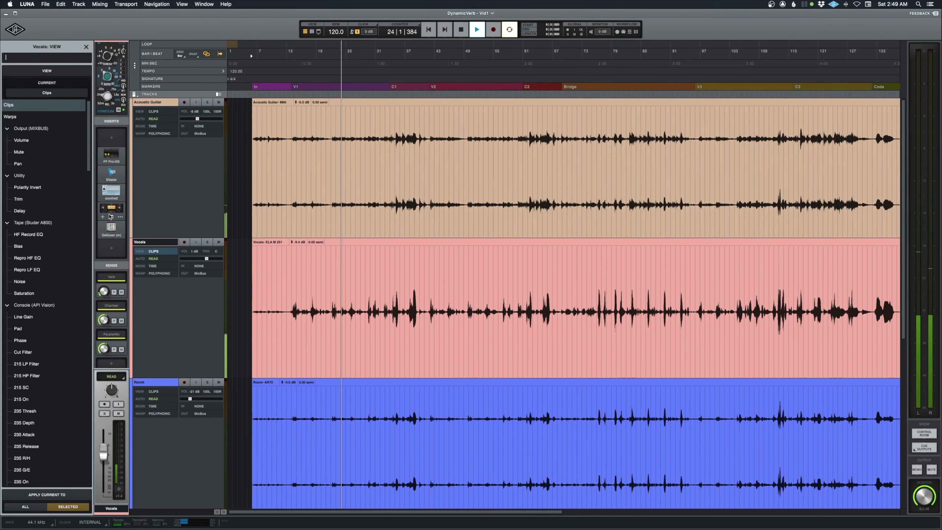
pyautogui.click(113, 228)
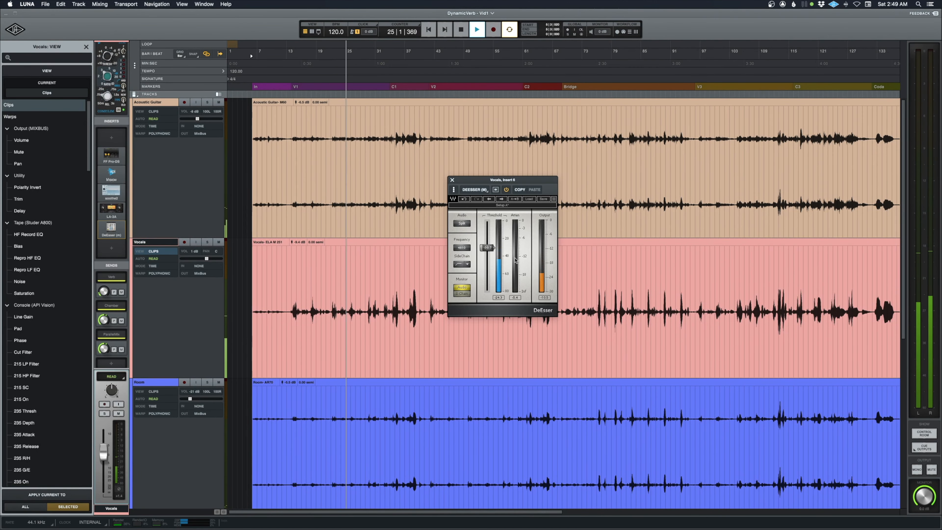
pyautogui.moveTo(488, 247); pyautogui.dragTo(487, 249)
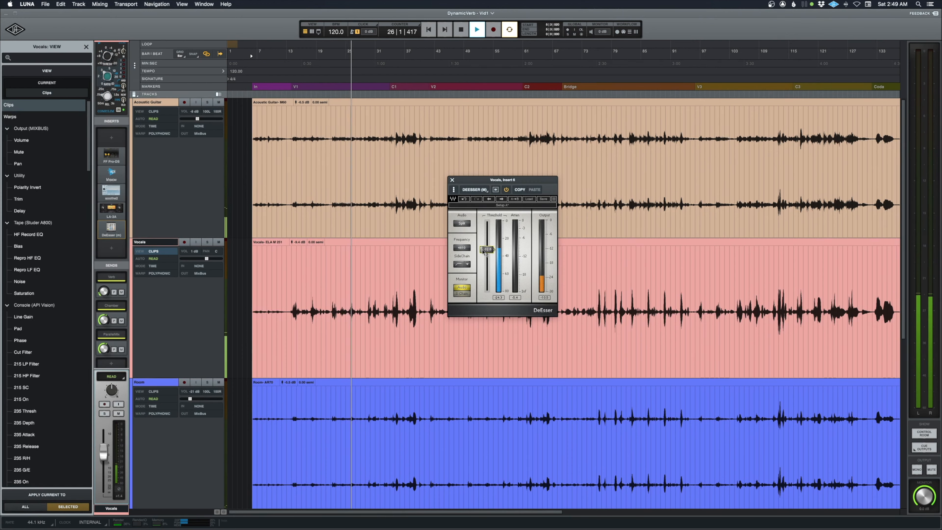
pyautogui.click(452, 180)
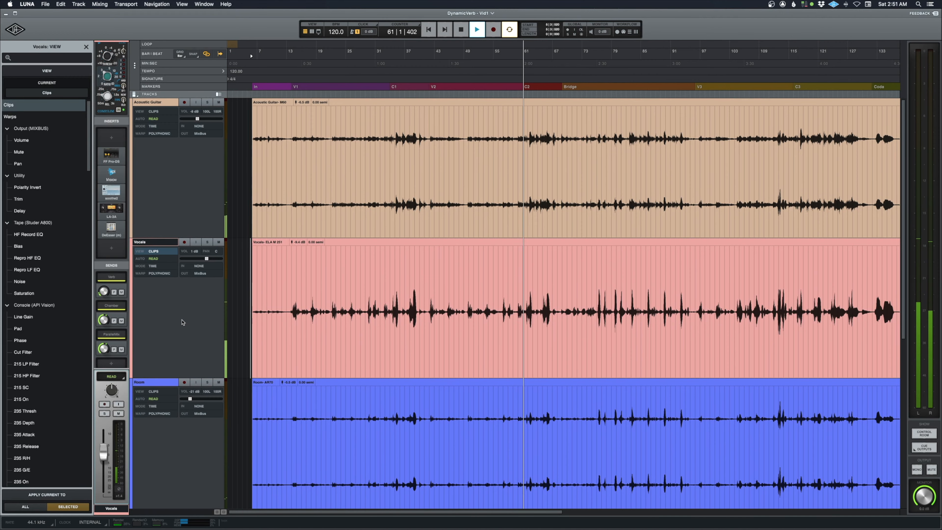
# Review the timeline tracks and the tape, console and insert sections of the Vocals channel strip during playback.
pyautogui.scroll(-1, 184, 322)
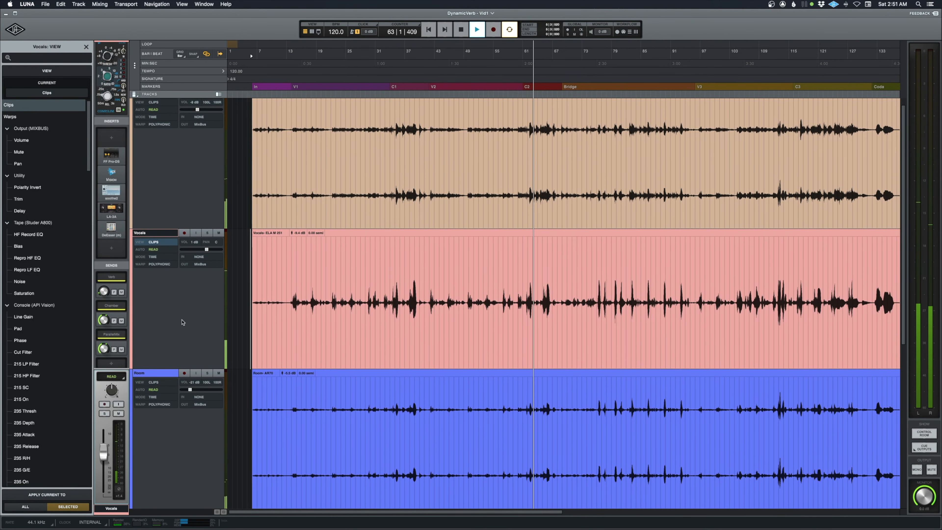
pyautogui.scroll(1, 183, 322)
pyautogui.scroll(10, 115, 289)
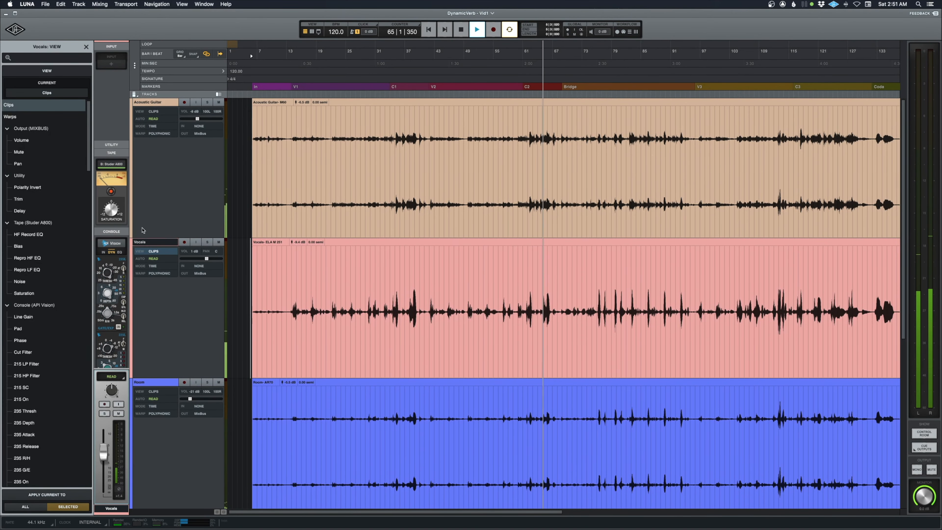
pyautogui.scroll(-5, 164, 241)
pyautogui.scroll(-3, 118, 237)
pyautogui.scroll(-3, 119, 237)
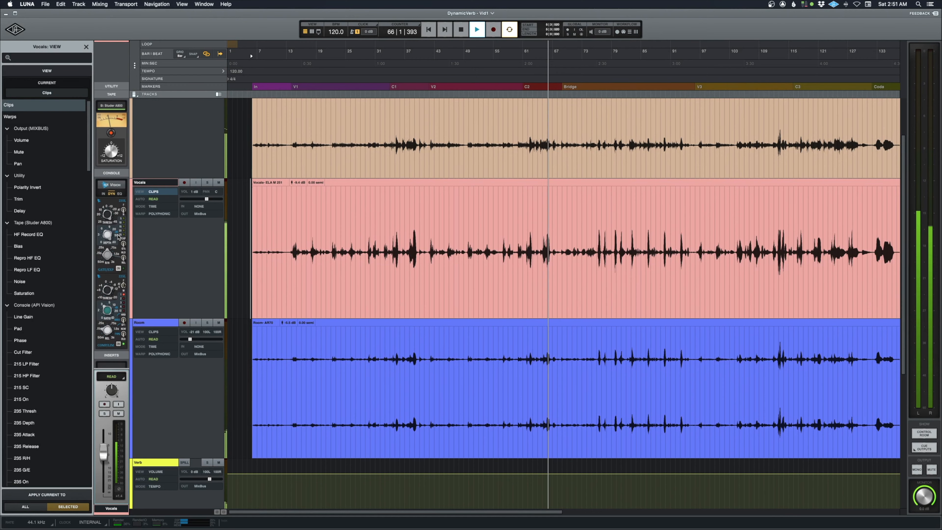
pyautogui.scroll(5, 183, 252)
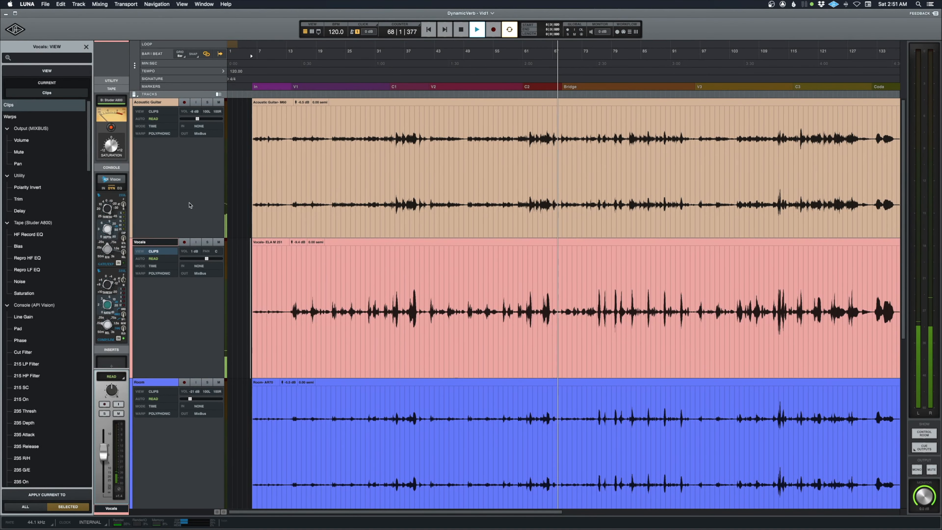
# Switch to the mixer and inspect the ATR-102 master tape on MAIN, including its extra calibration controls, and close it.
pyautogui.press('super+equal')
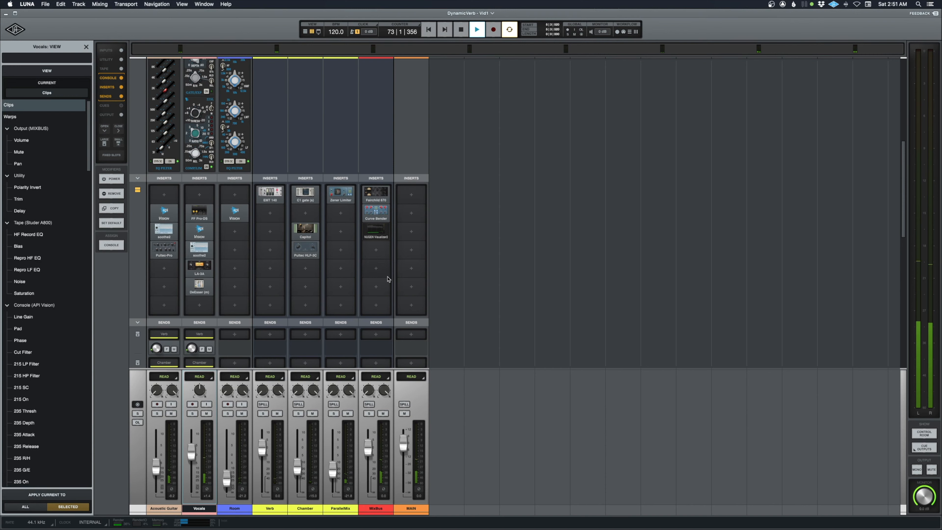
pyautogui.scroll(10, 328, 281)
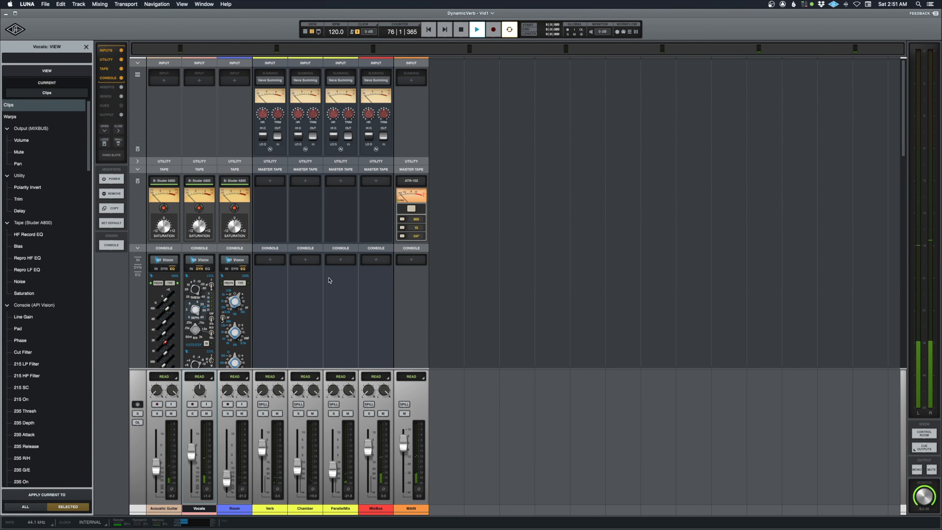
pyautogui.moveTo(411, 184)
pyautogui.click(411, 181)
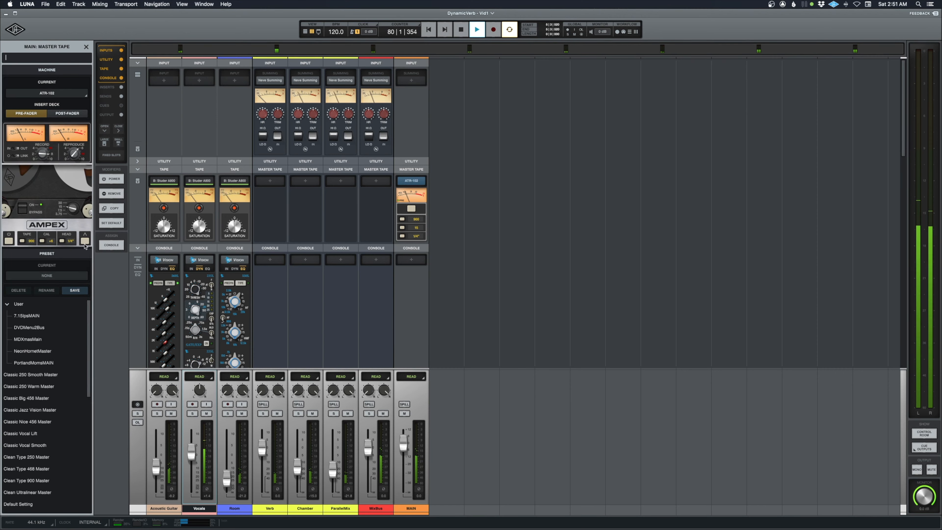
pyautogui.click(85, 241)
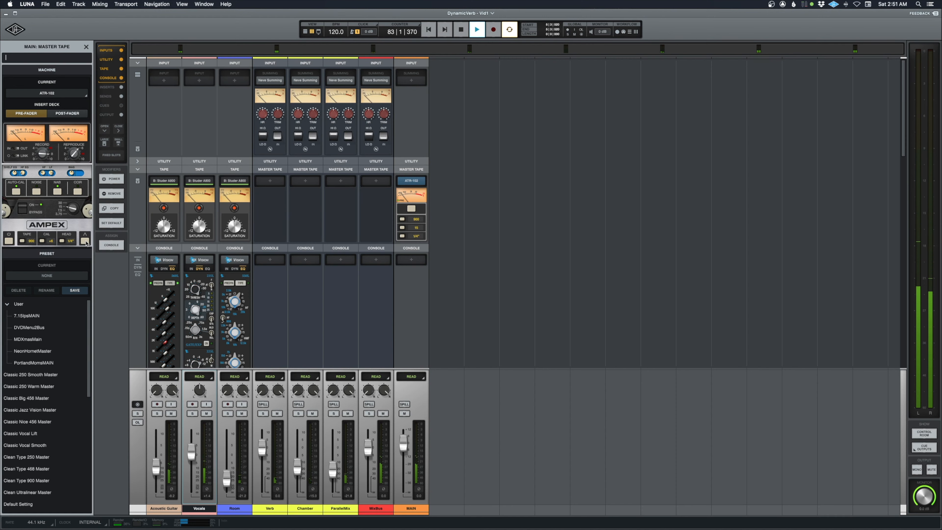
pyautogui.click(85, 241)
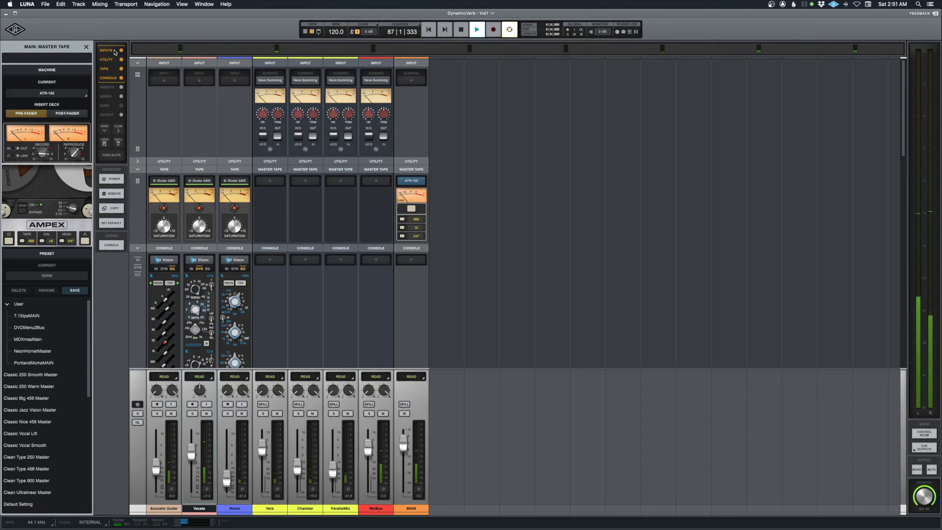
pyautogui.click(86, 47)
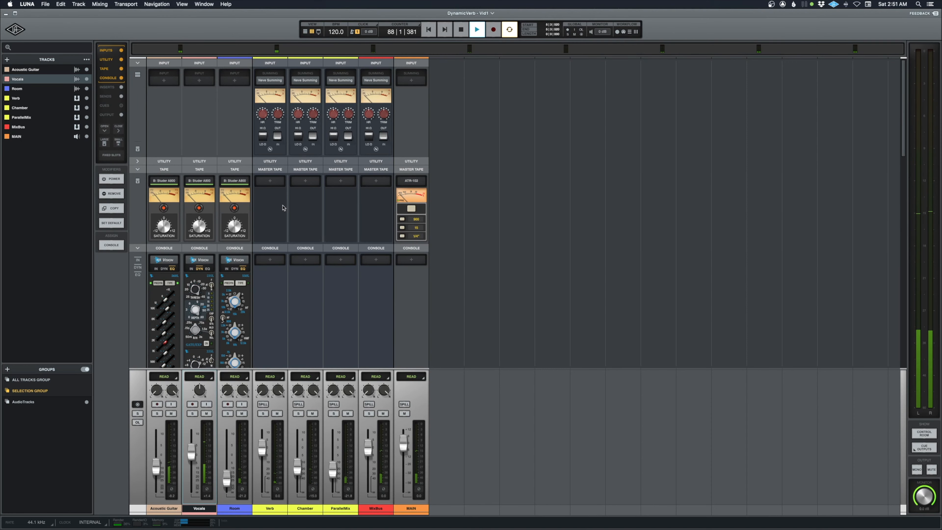
# Show the dynamics section of the Vision console strips on all audio channels.
pyautogui.scroll(-2, 282, 207)
pyautogui.scroll(-5, 284, 208)
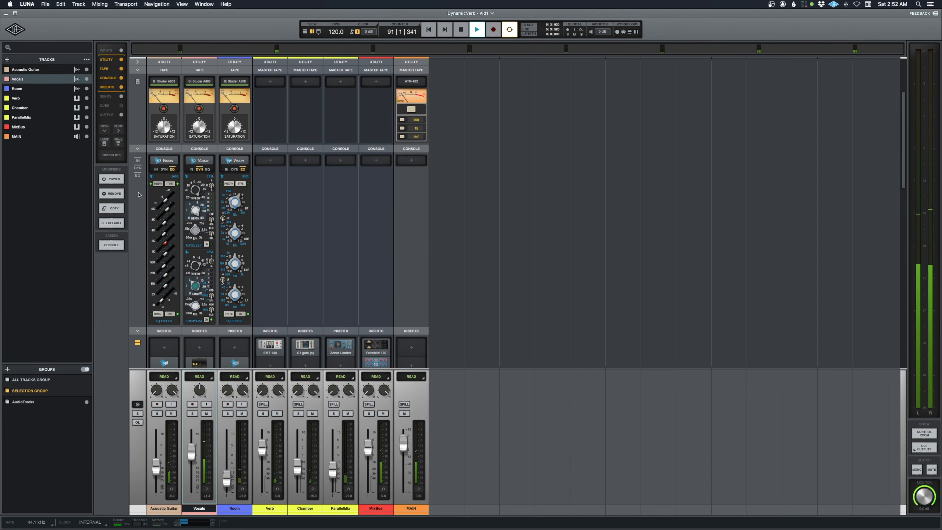
pyautogui.click(137, 168)
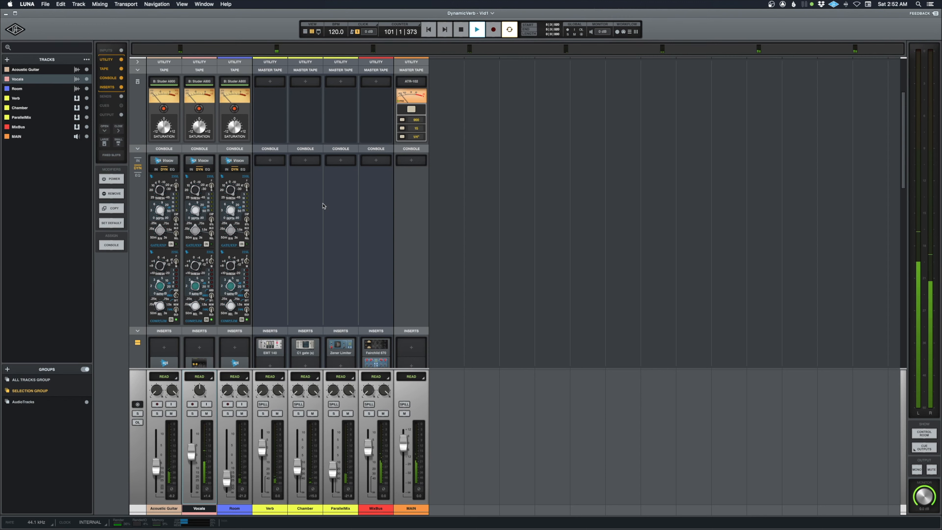
# Examine the C1 Gate insert on the Chamber bus during playback, and close its window.
pyautogui.scroll(-5, 323, 206)
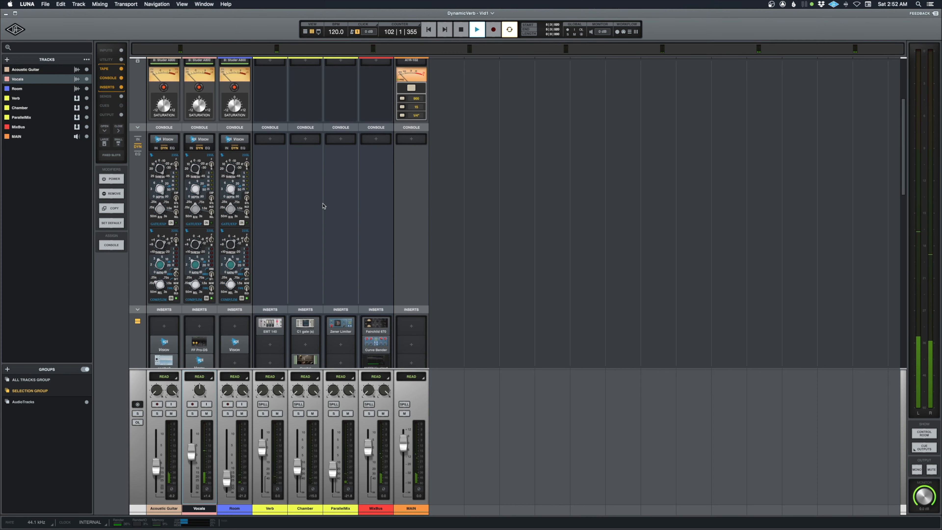
pyautogui.click(305, 250)
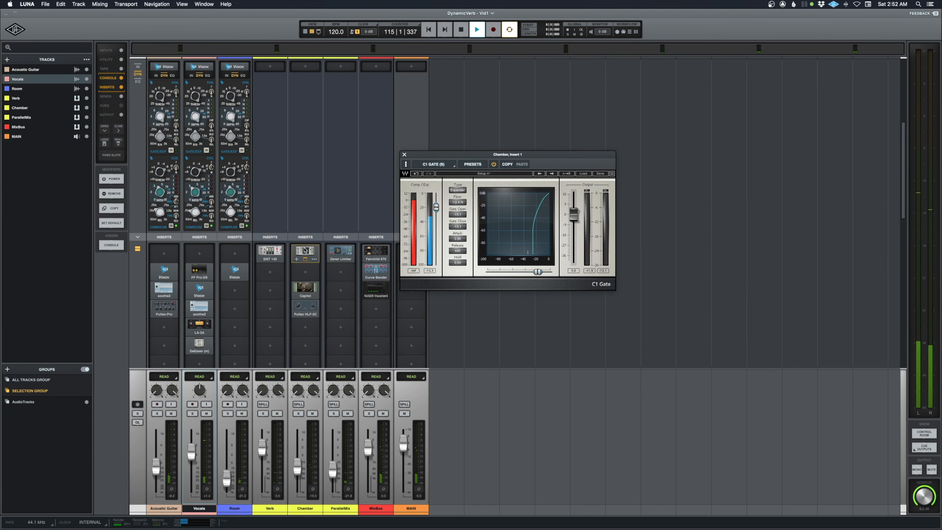
pyautogui.click(305, 250)
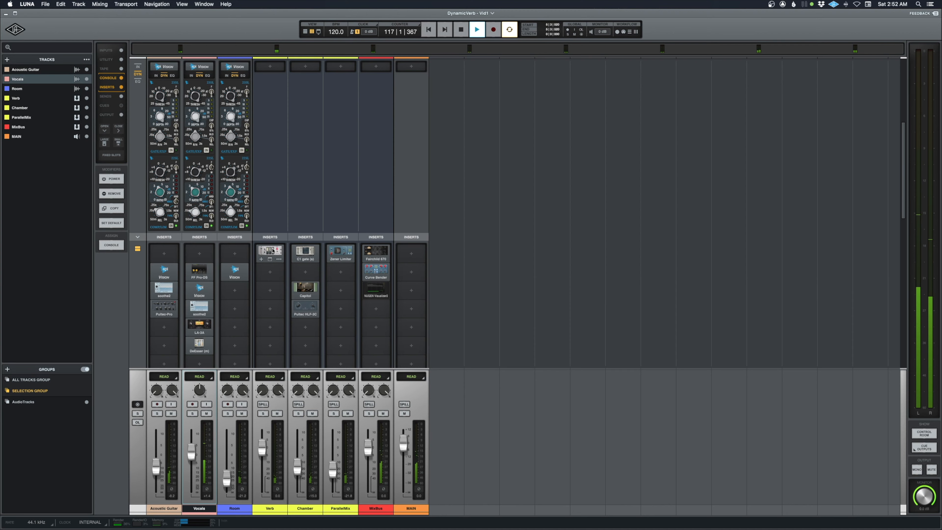
# Watch the Fairchild 670 on the MixBus until the song's end, close it in the timeline view, and stop playback.
pyautogui.scroll(-3, 227, 303)
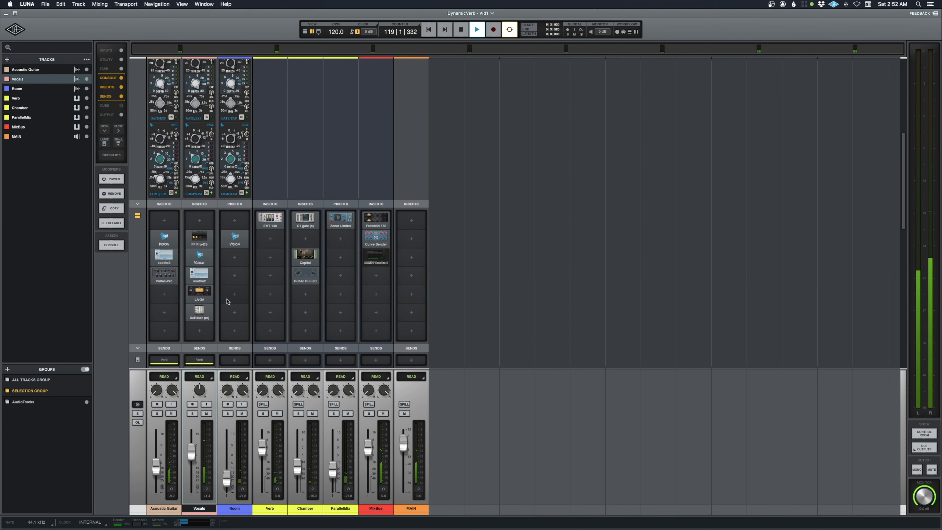
pyautogui.click(378, 219)
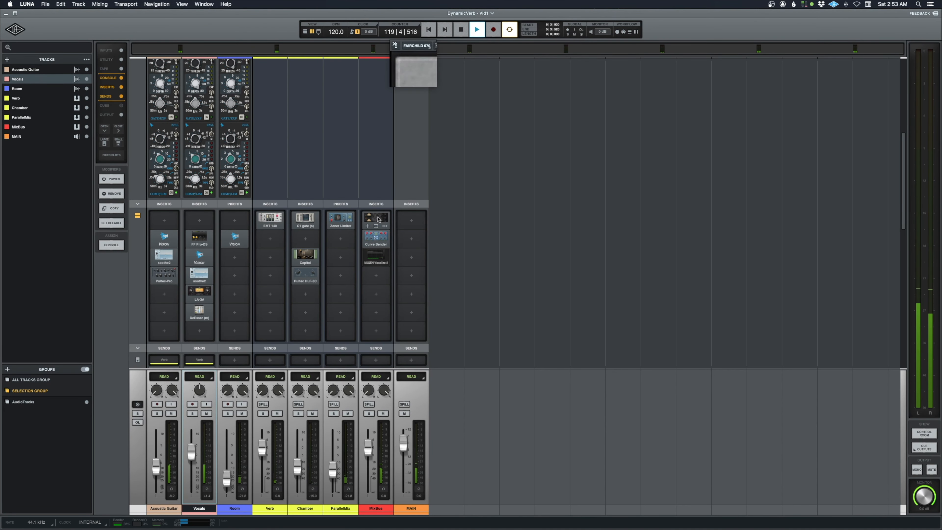
pyautogui.moveTo(545, 47); pyautogui.dragTo(484, 99)
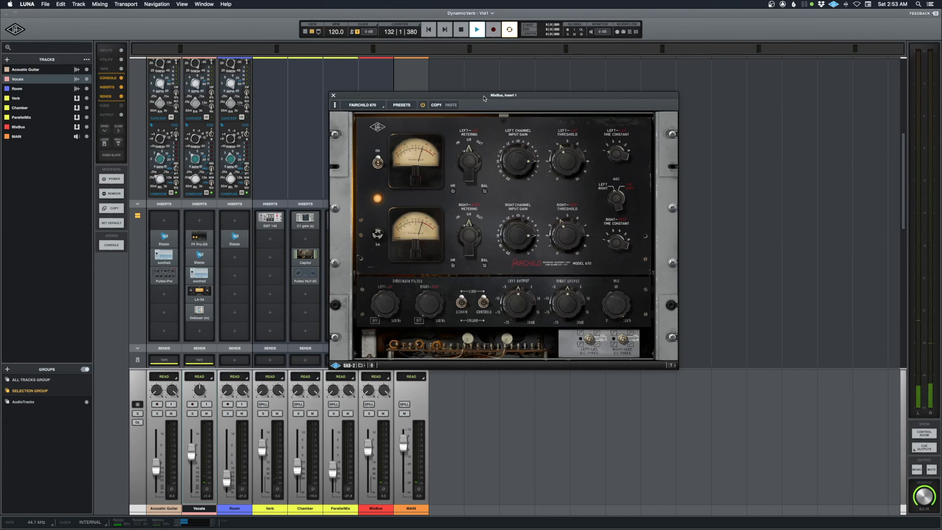
pyautogui.press('super+equal')
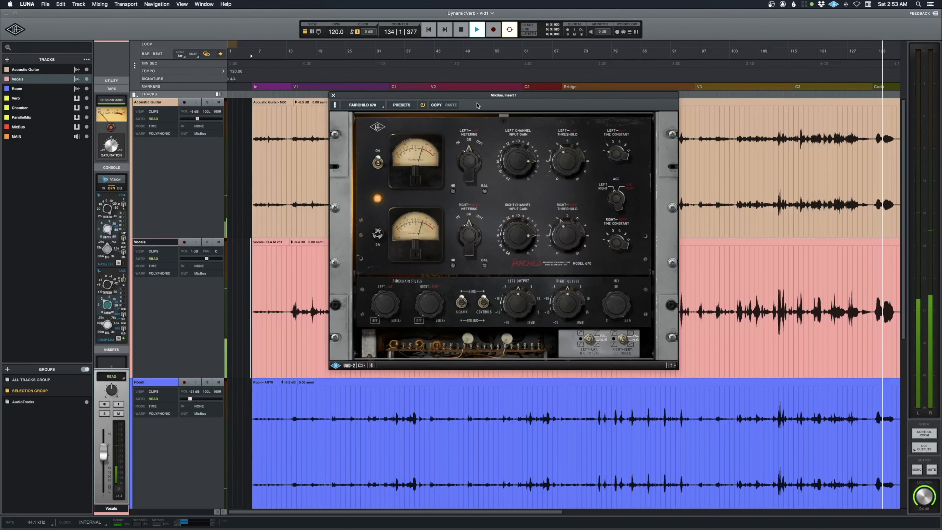
pyautogui.click(334, 97)
pyautogui.press('space')
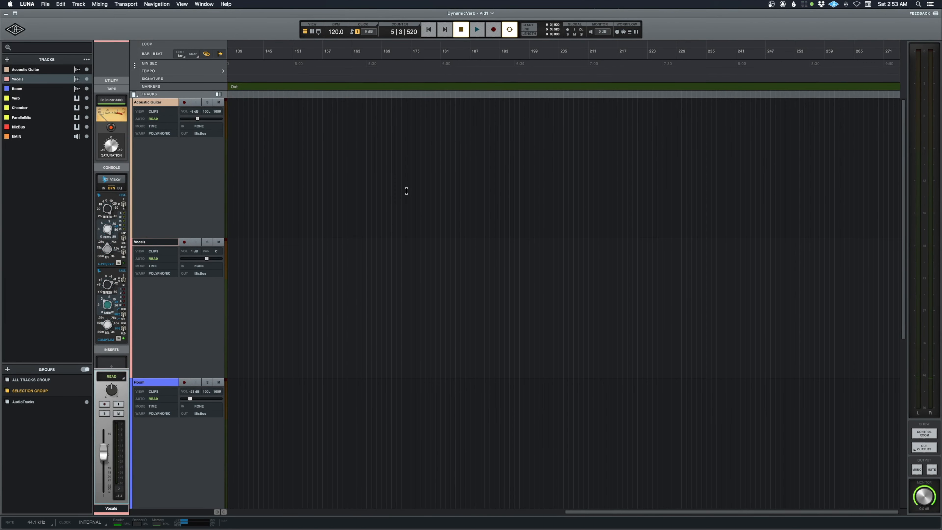
# Return to the mixer, examine the Pultec-Pro EQ on the Acoustic Guitar, close it, and review the channel strips.
pyautogui.press('super+equal')
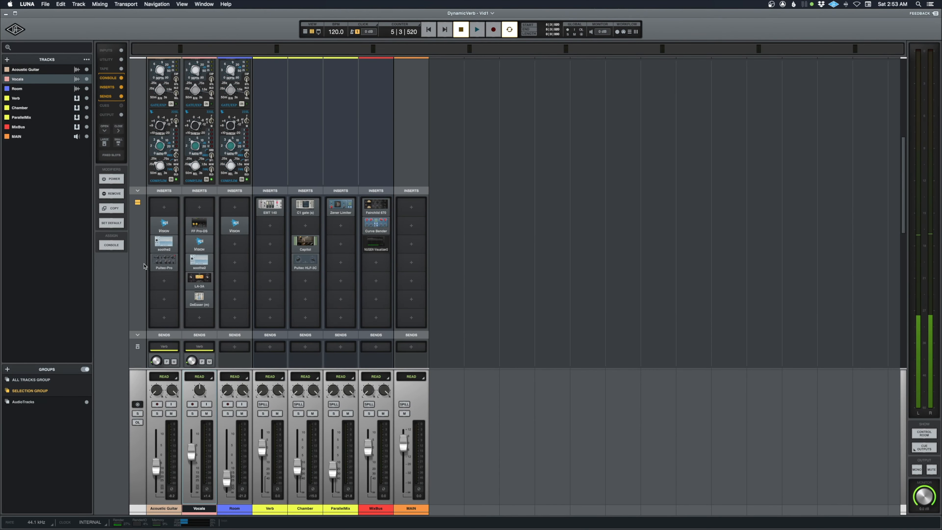
pyautogui.click(165, 262)
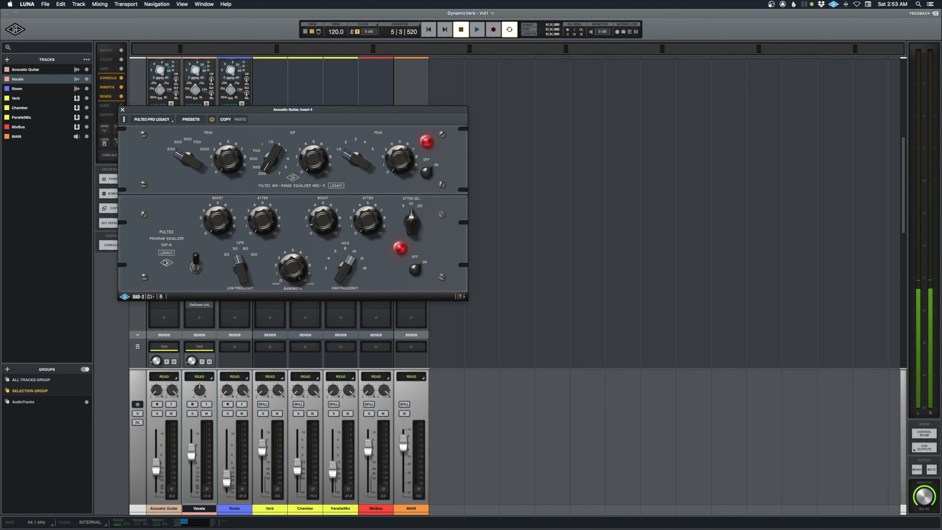
pyautogui.moveTo(253, 119); pyautogui.dragTo(380, 162)
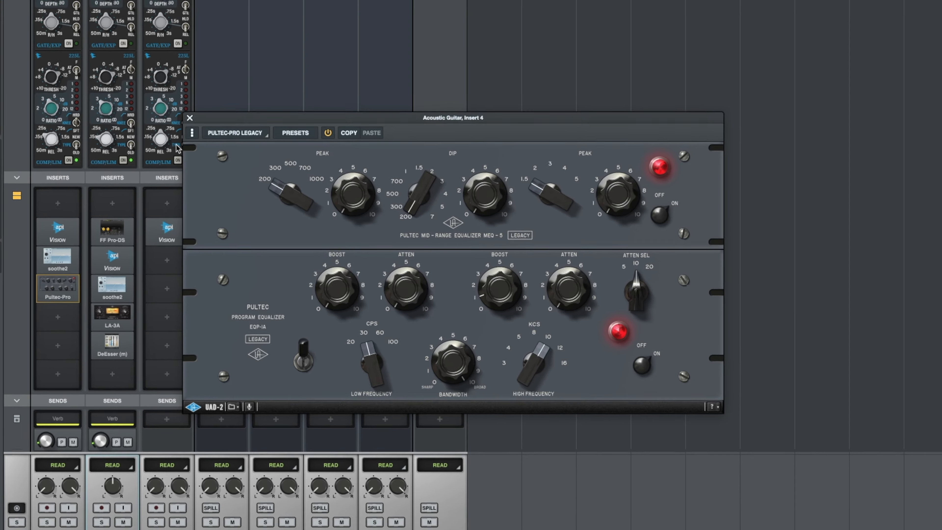
pyautogui.click(165, 104)
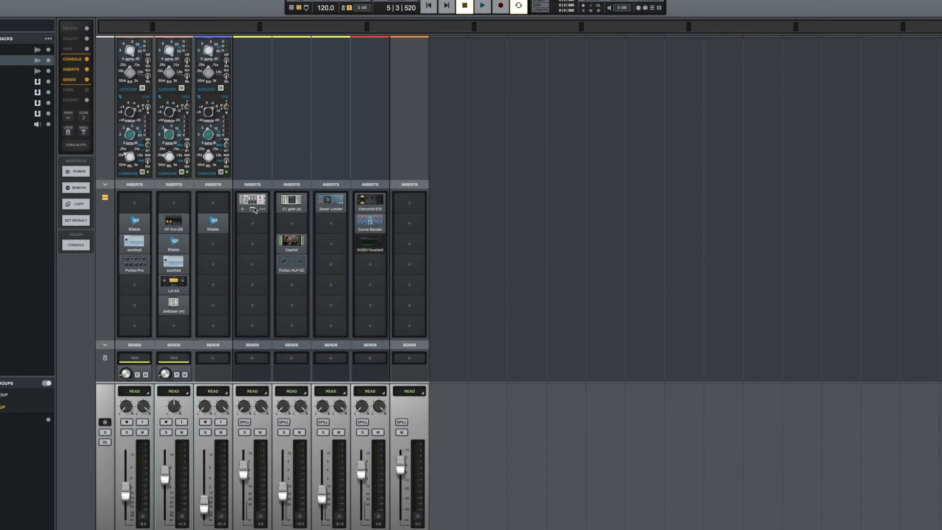
pyautogui.scroll(5, 210, 271)
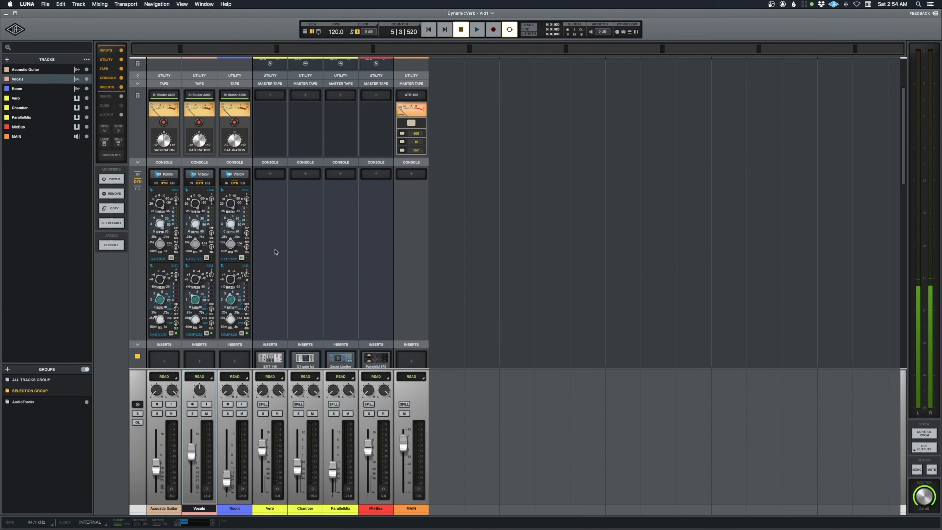
pyautogui.scroll(-5, 275, 252)
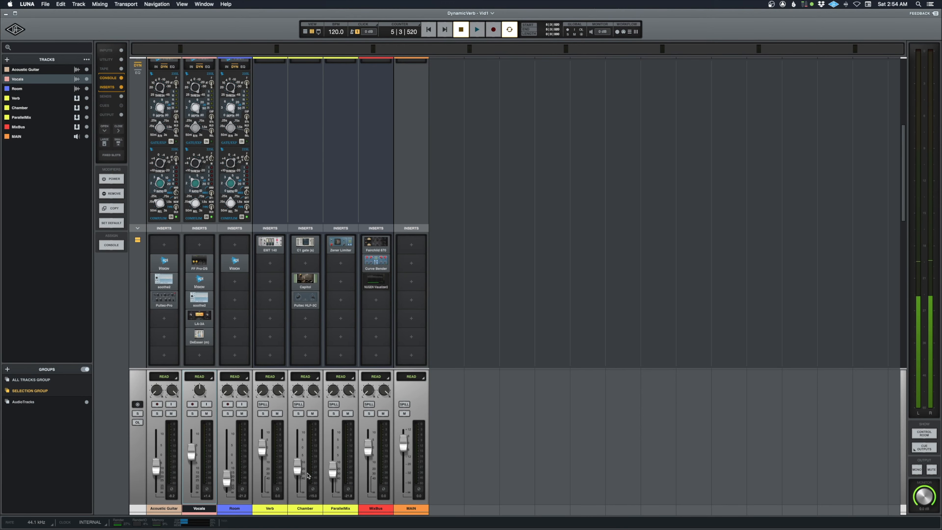
# Switch to the timeline and play the song from near the end of the Bridge section.
pyautogui.press('super+equal')
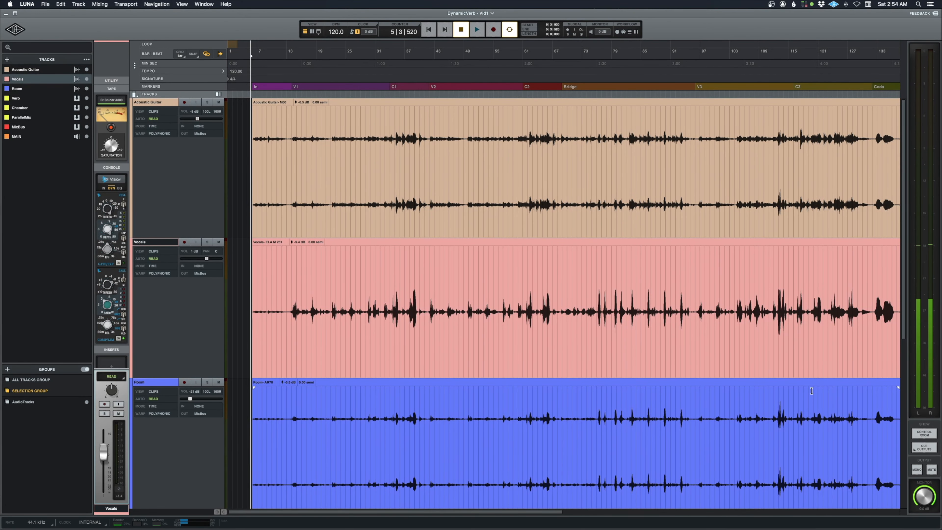
pyautogui.click(694, 285)
pyautogui.click(680, 286)
pyautogui.press('space')
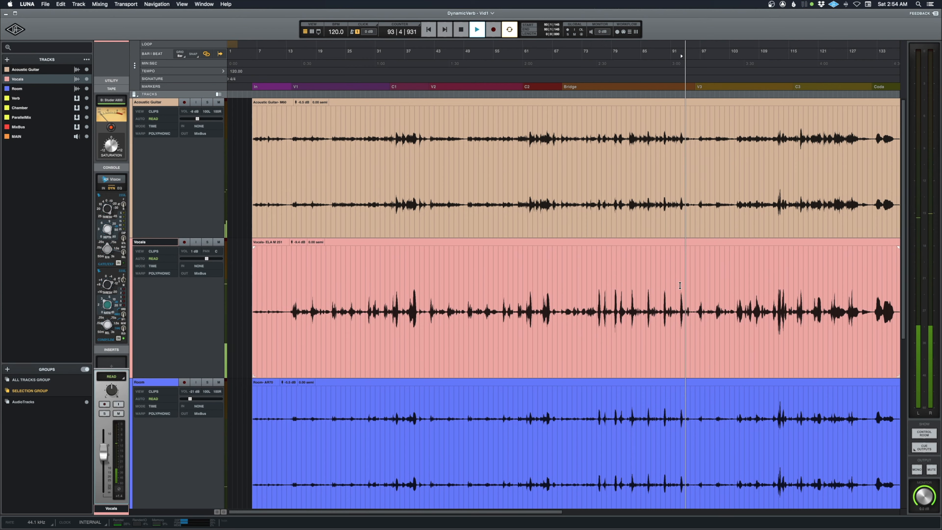
# Select the Room track, stop playback, and place the playhead just before the V3 marker.
pyautogui.hscroll(5, 678, 285)
pyautogui.scroll(-8, 584, 294)
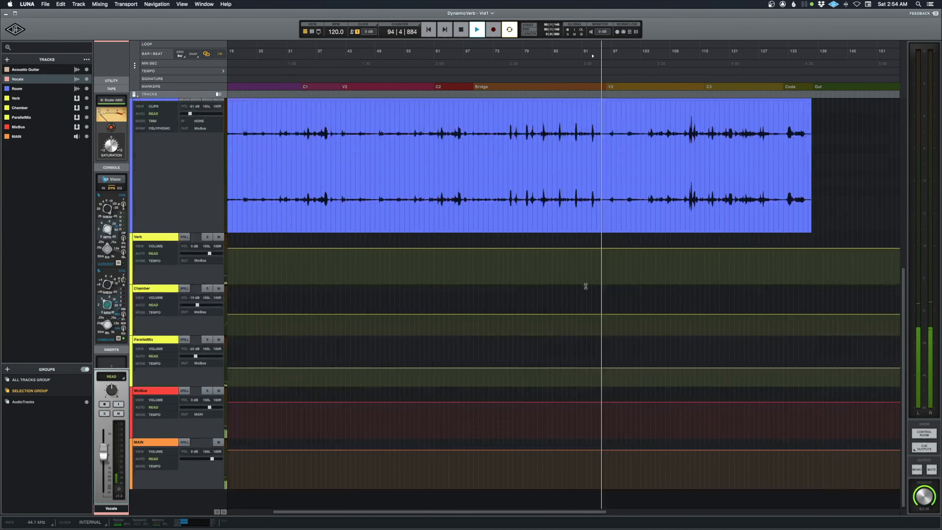
pyautogui.scroll(3, 579, 290)
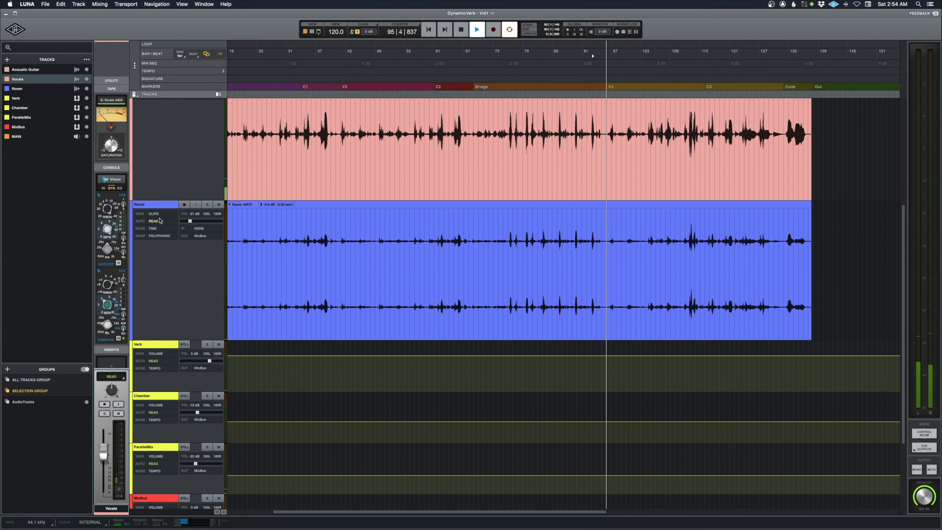
pyautogui.click(161, 206)
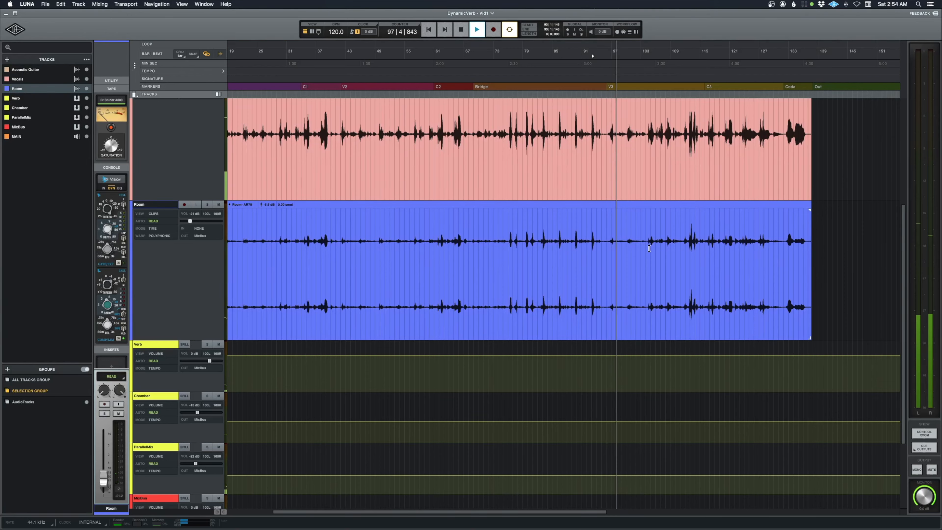
pyautogui.press('space')
pyautogui.click(605, 251)
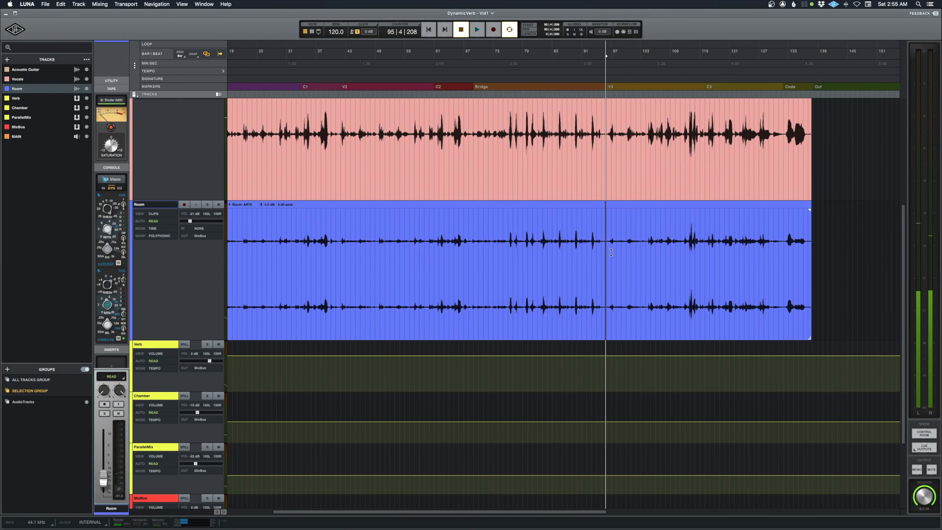
# Enlarge the Chamber bus's lane showing volume automation in the timeline, and select the Chamber track.
pyautogui.scroll(-5, 609, 252)
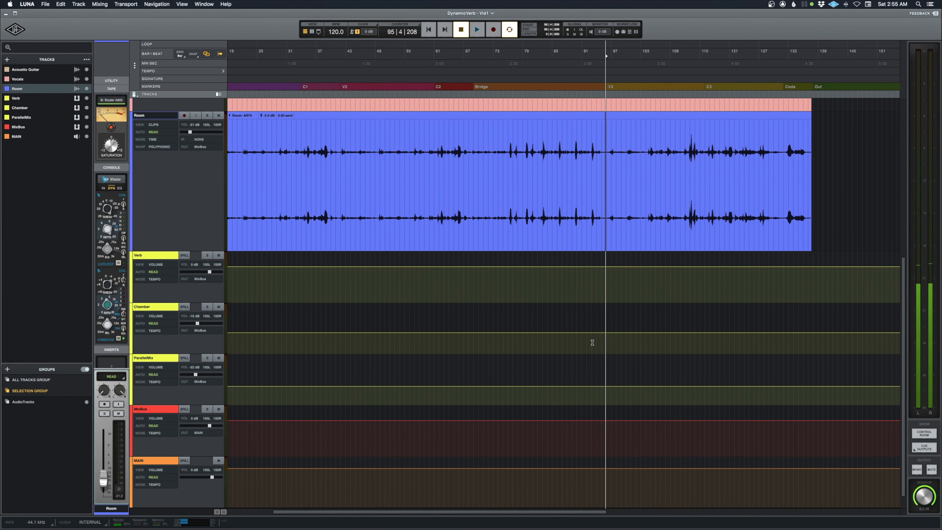
pyautogui.moveTo(149, 354); pyautogui.dragTo(171, 461)
pyautogui.click(154, 316)
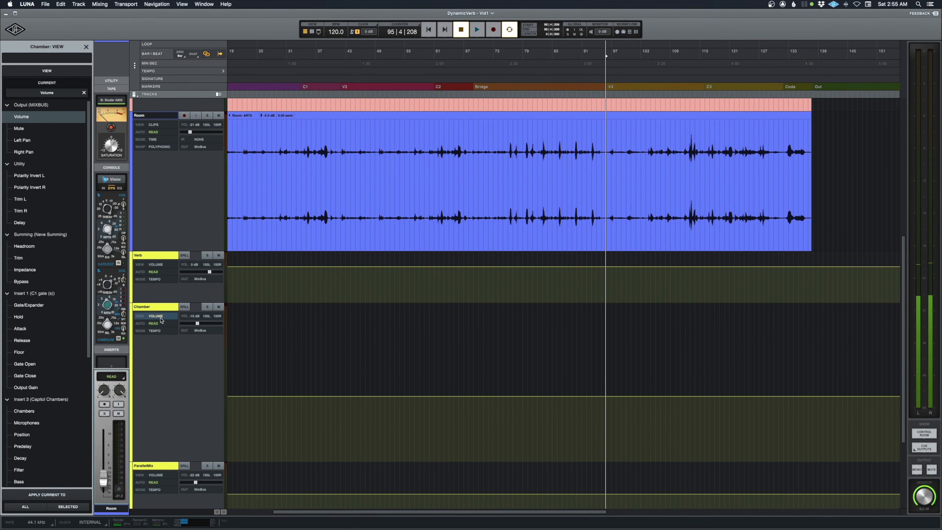
pyautogui.click(156, 307)
pyautogui.click(156, 317)
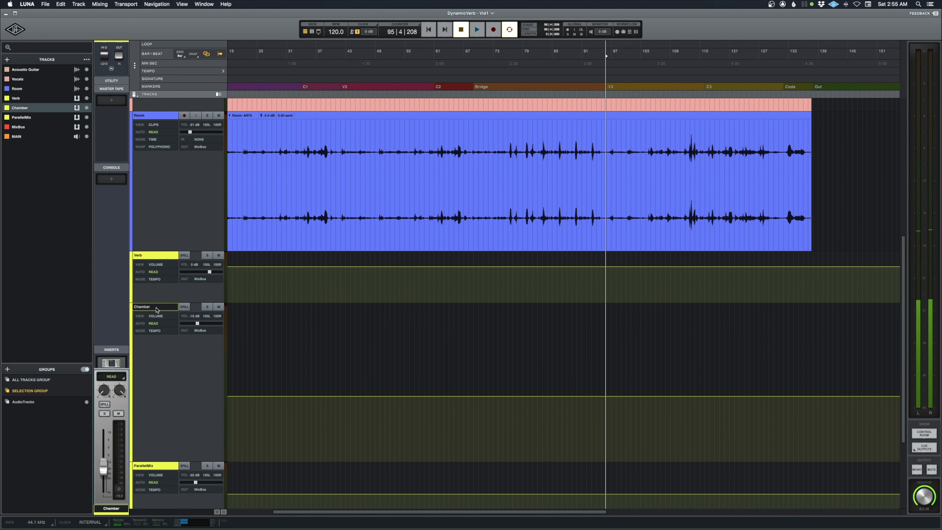
# Set the Chamber bus's automation mode to Touch and start playback from just before the V3 marker.
pyautogui.scroll(-10, 104, 325)
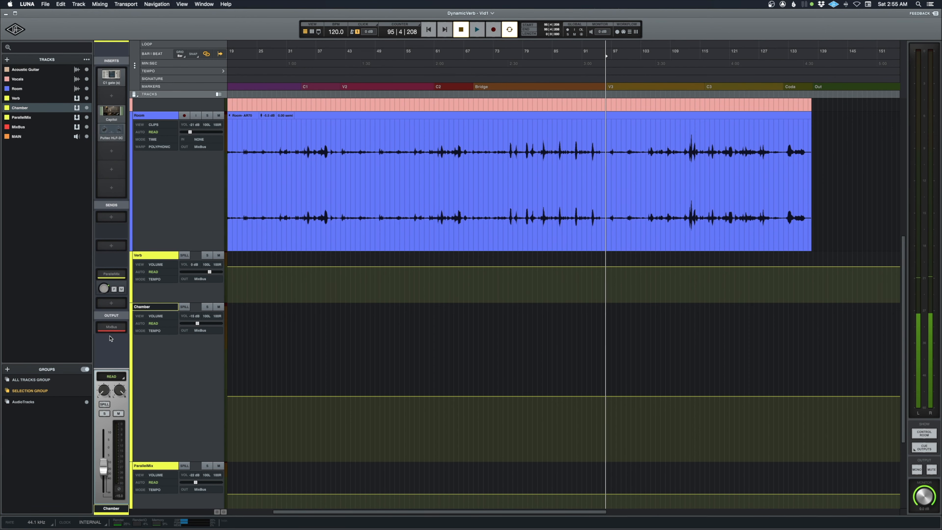
pyautogui.click(111, 377)
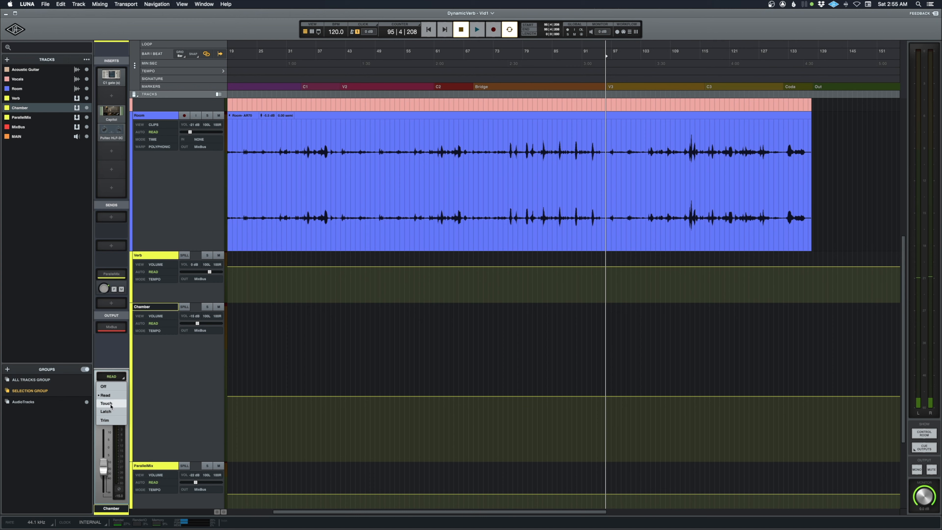
pyautogui.click(110, 405)
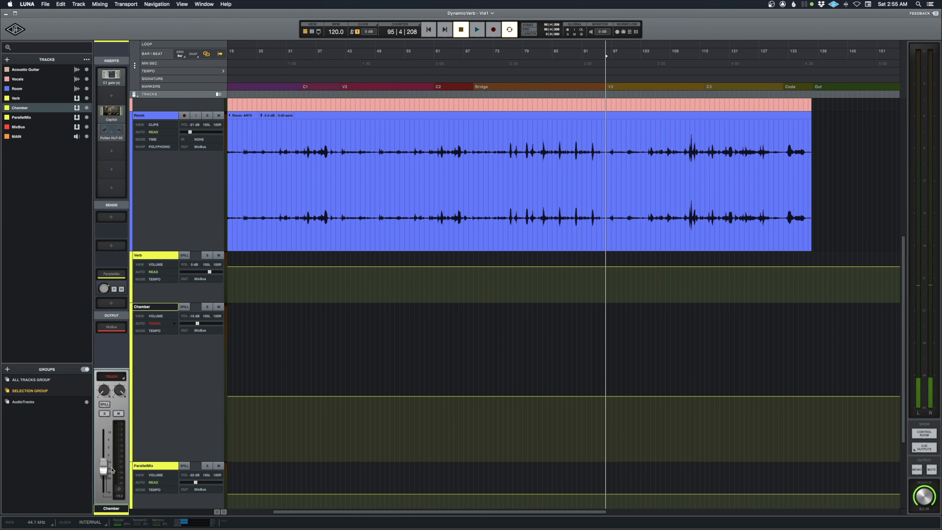
pyautogui.press('space')
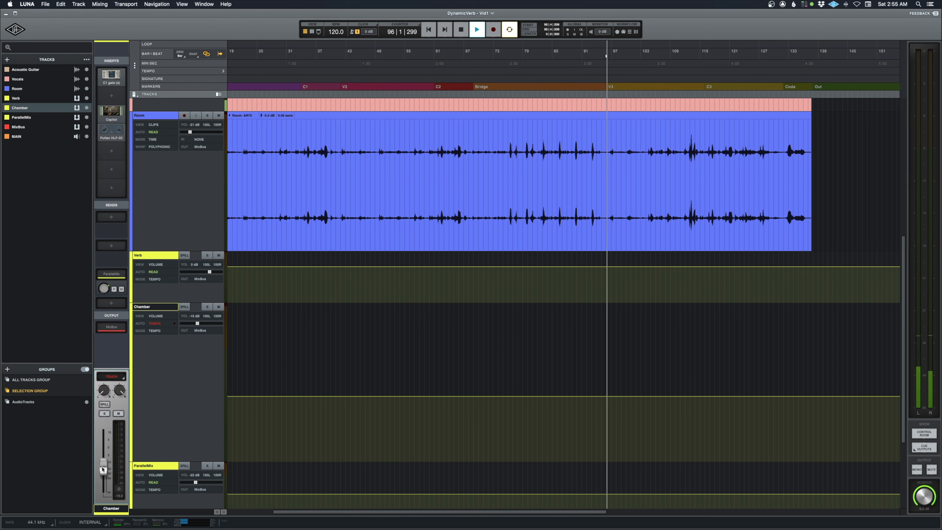
# Ride the Chamber fader down and back up at the start of V3 to record a volume dip, and set its automation mode to Read.
pyautogui.moveTo(102, 468)
pyautogui.mouseDown()
pyautogui.moveTo(103, 480)
pyautogui.moveTo(105, 470)
pyautogui.mouseUp()
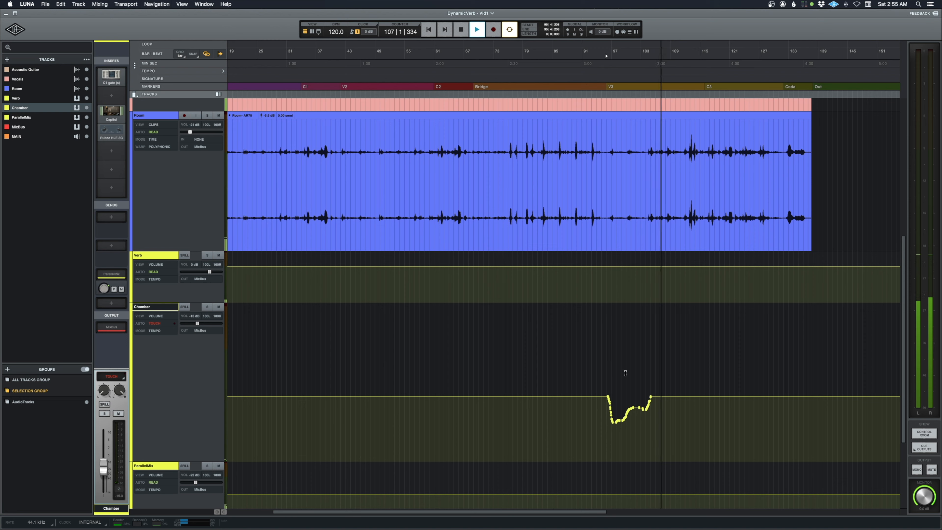
pyautogui.press('space')
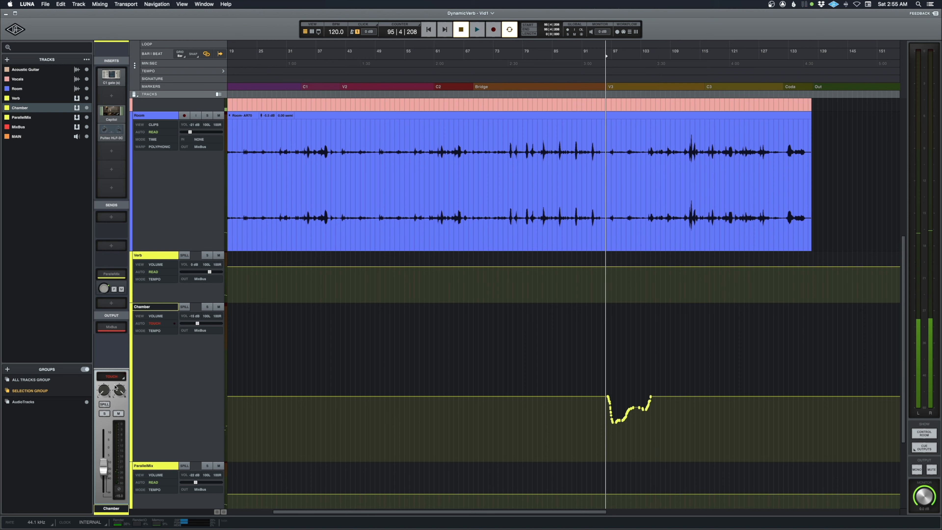
pyautogui.click(108, 376)
pyautogui.click(122, 395)
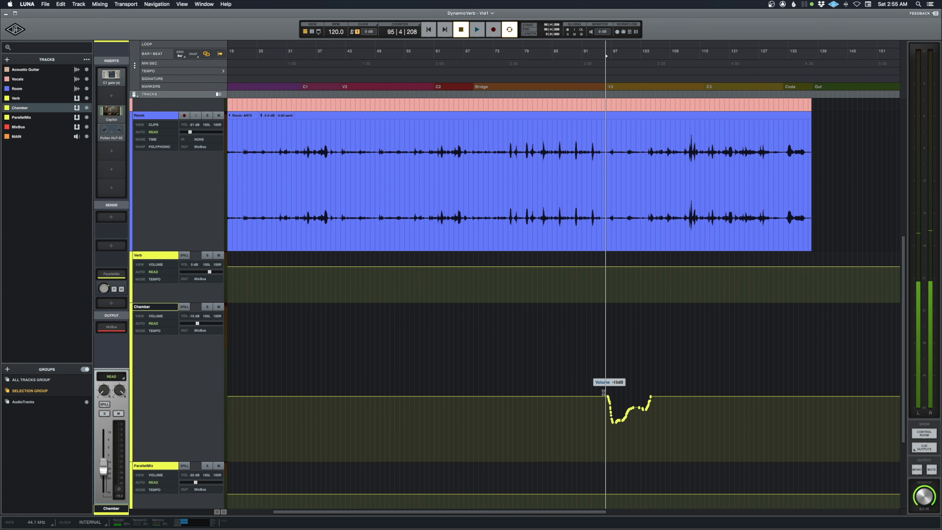
# Audition the Chamber's volume automation from bar 92 near the end of the Bridge into V3, and return the view to the upper tracks.
pyautogui.click(591, 368)
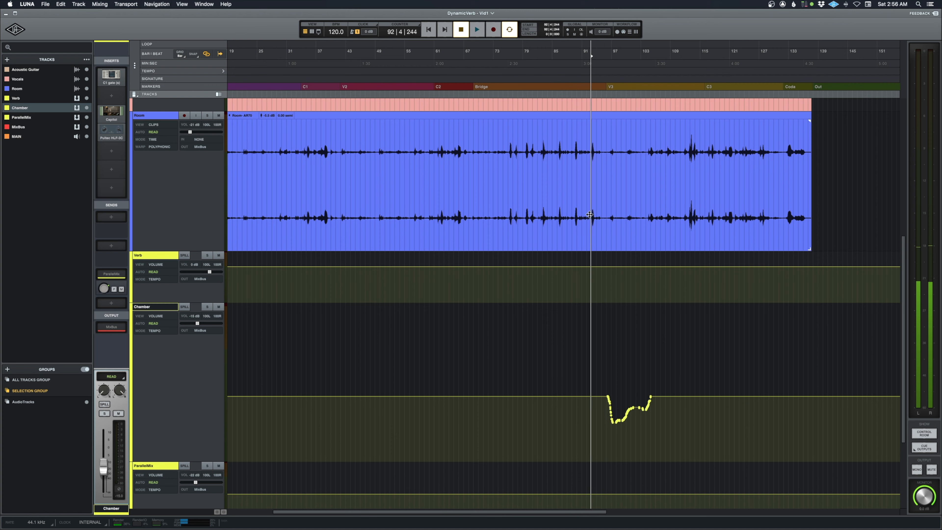
pyautogui.press('space')
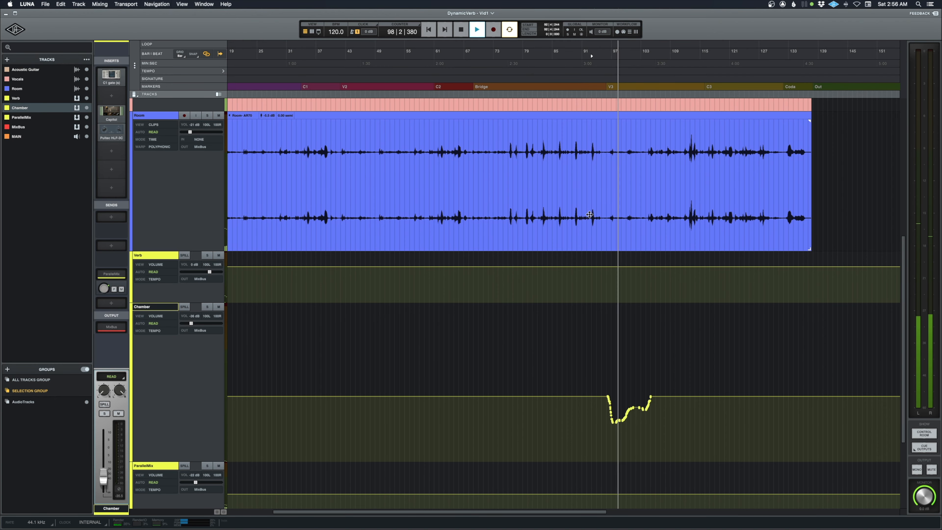
pyautogui.press('space')
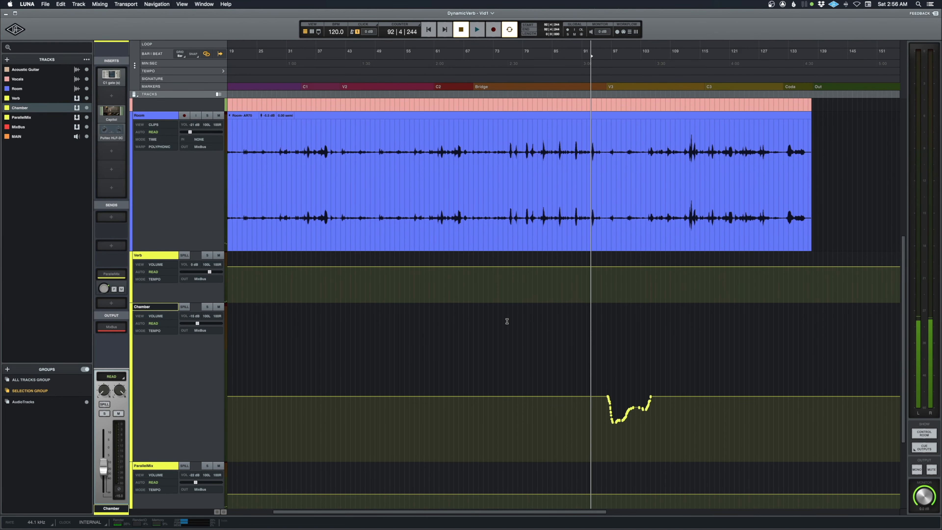
pyautogui.scroll(5, 432, 330)
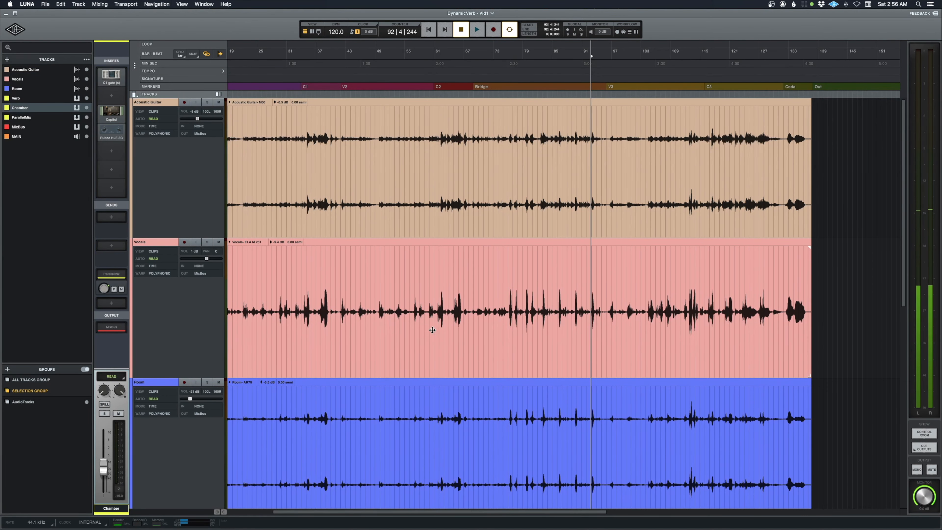
pyautogui.hscroll(-5, 432, 330)
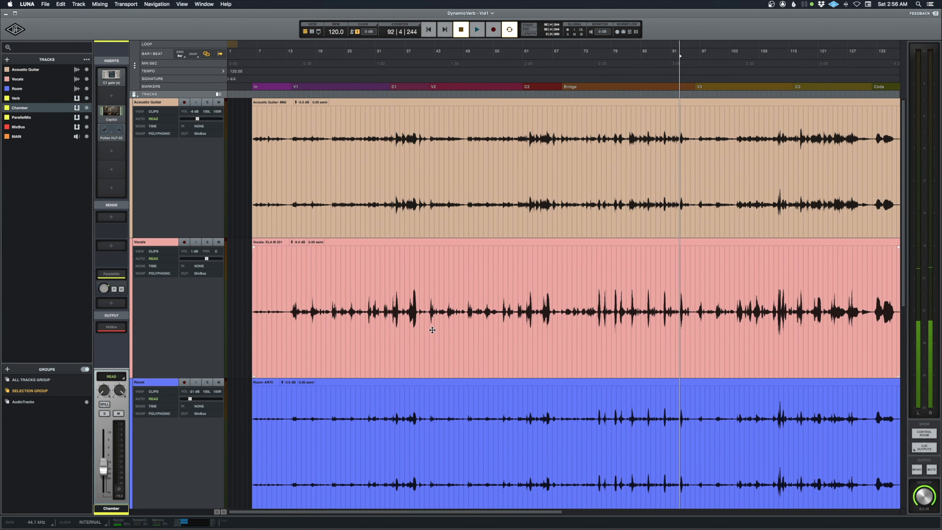